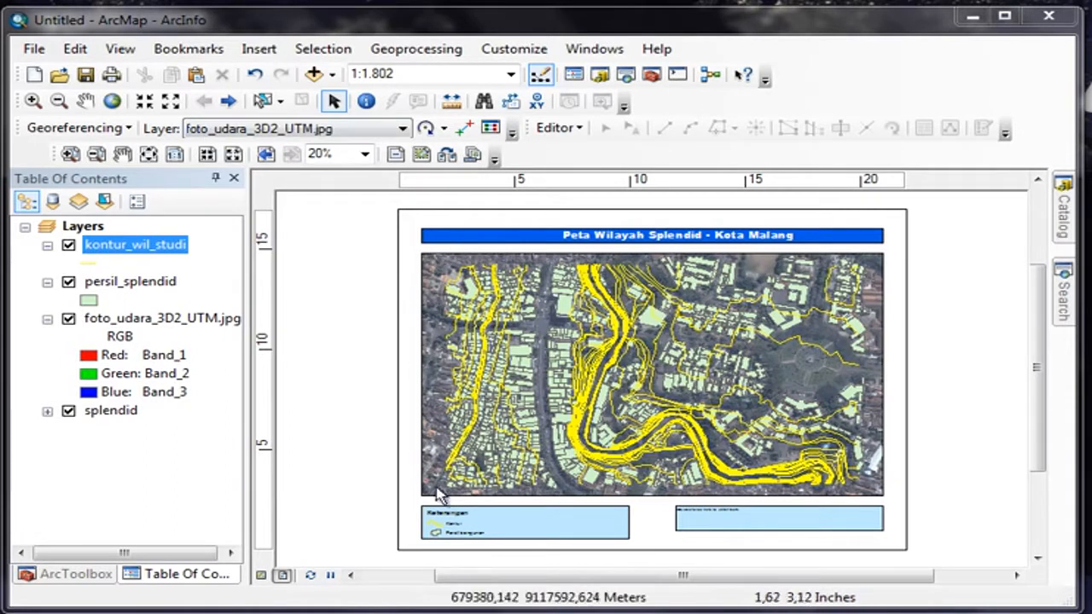
Step: Start a new reference grid from the grid settings of the Layers data frame
click(126, 53)
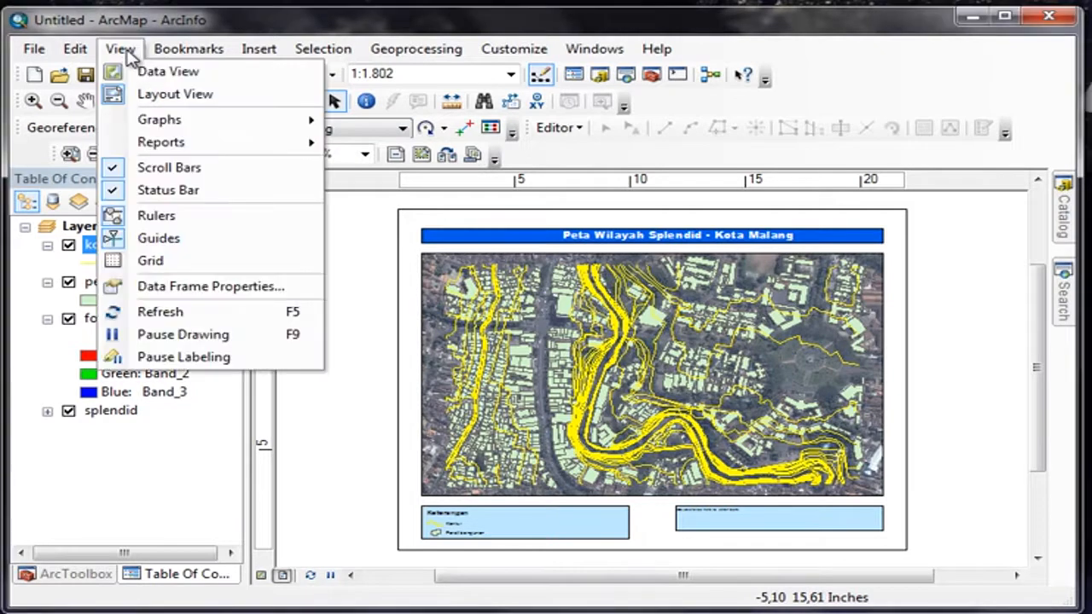
click(276, 290)
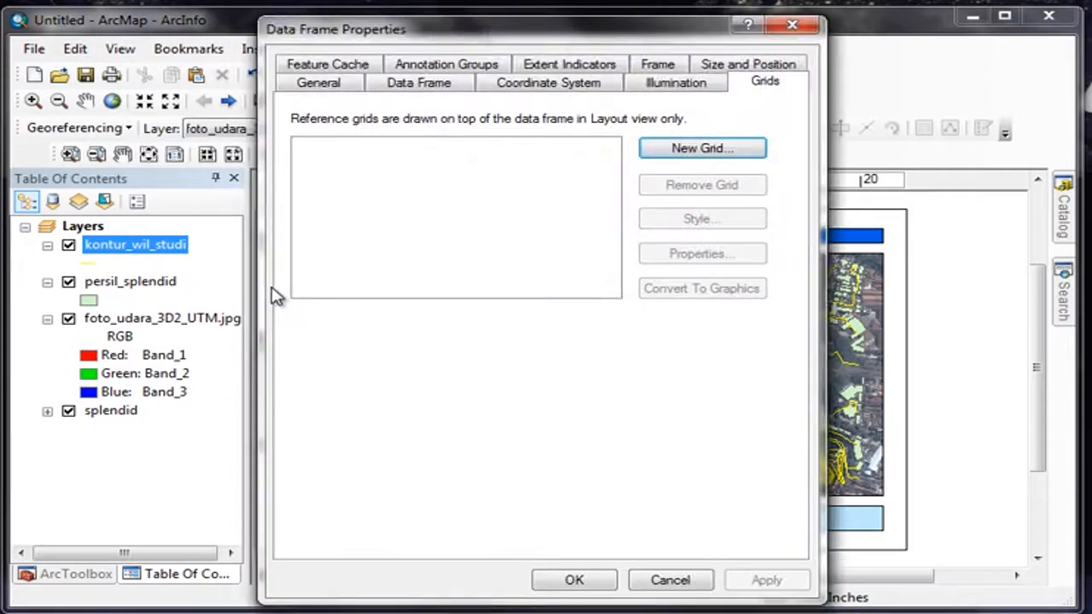
click(324, 89)
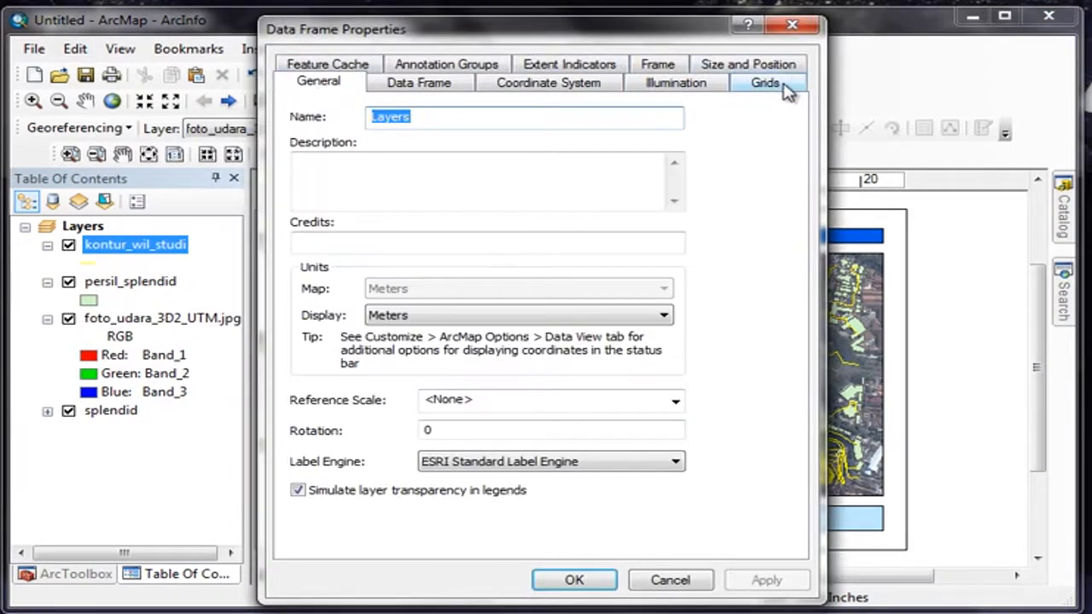
click(779, 86)
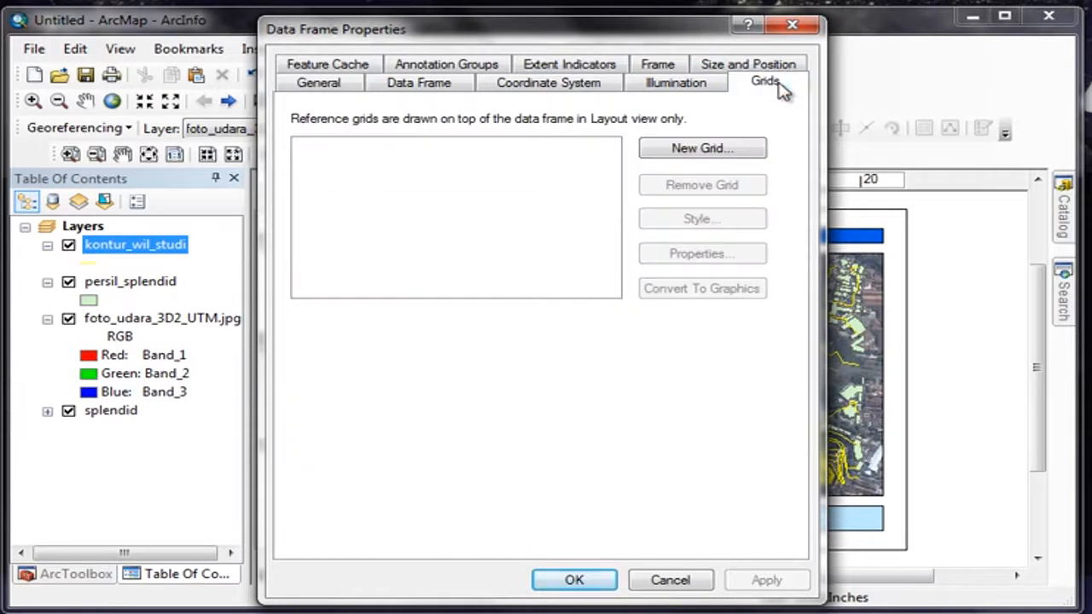
click(703, 150)
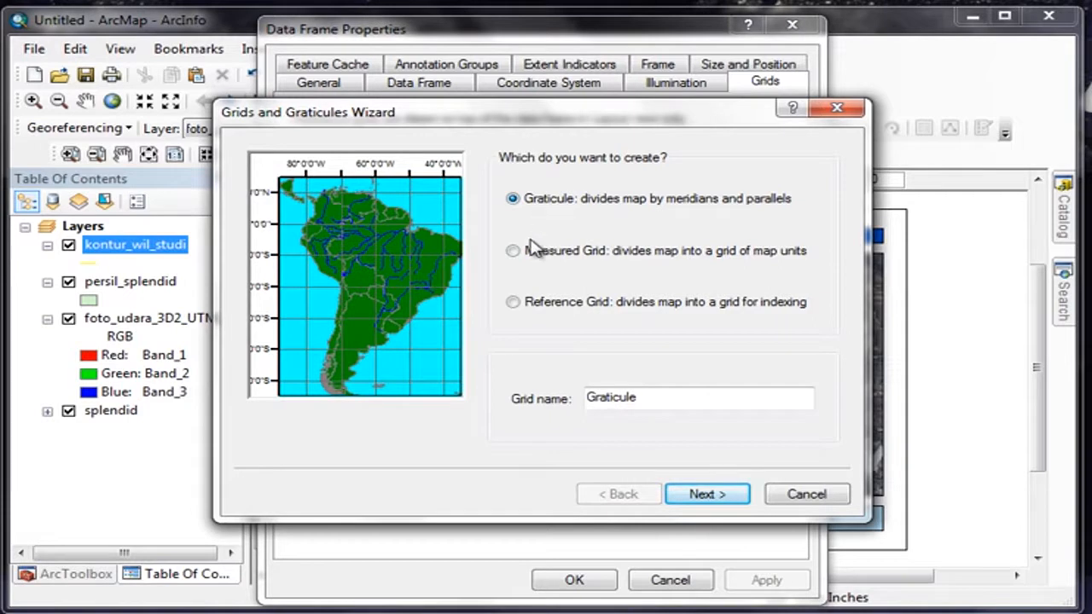
Step: Compare the available grid types and choose Measured Grid, which divides the map into map units
click(512, 252)
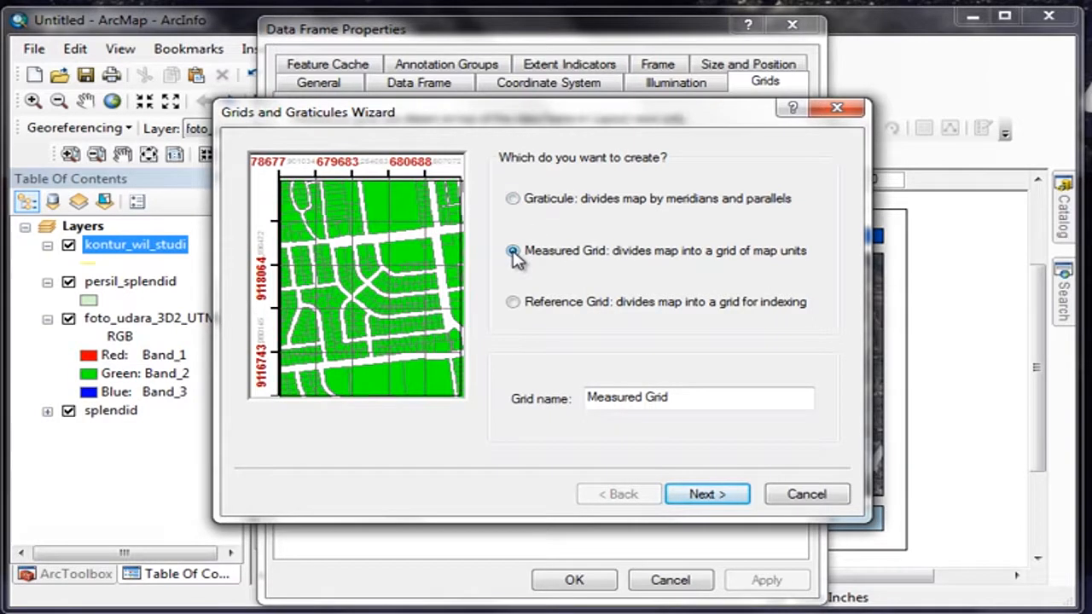
click(513, 302)
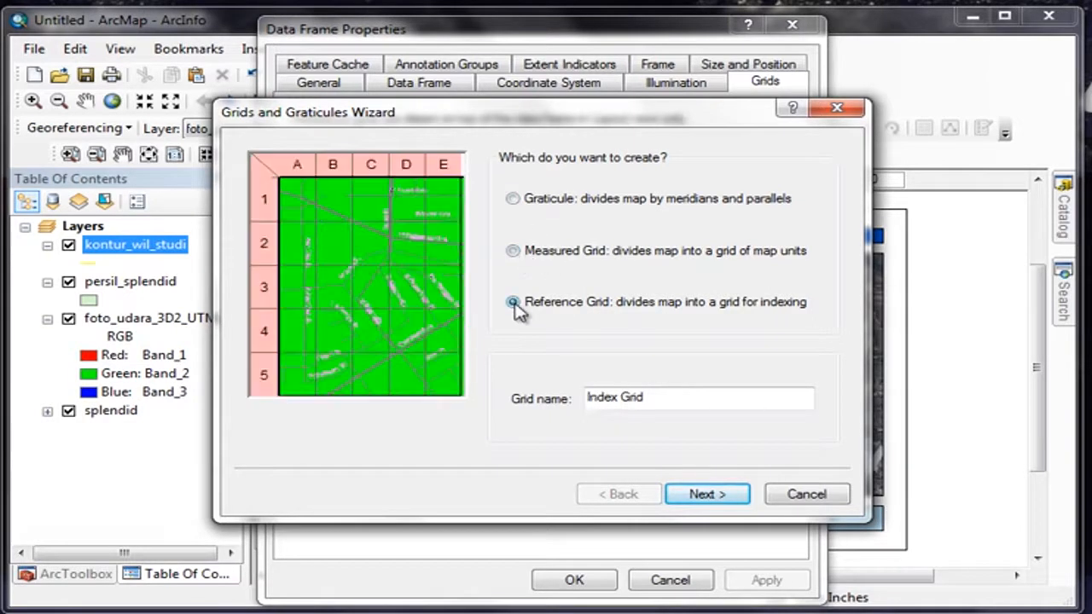
click(513, 198)
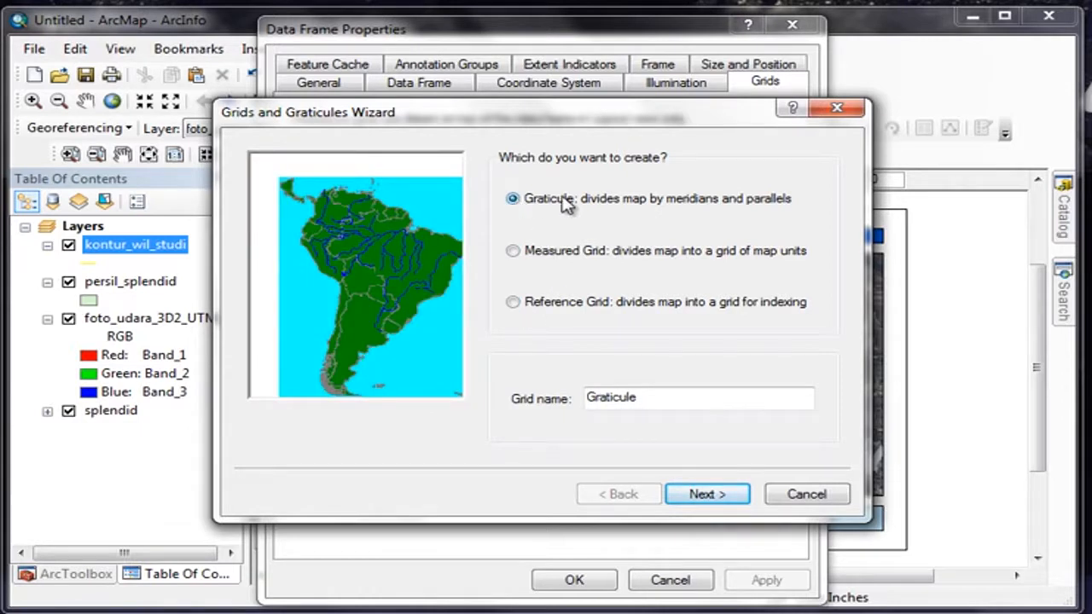
click(514, 251)
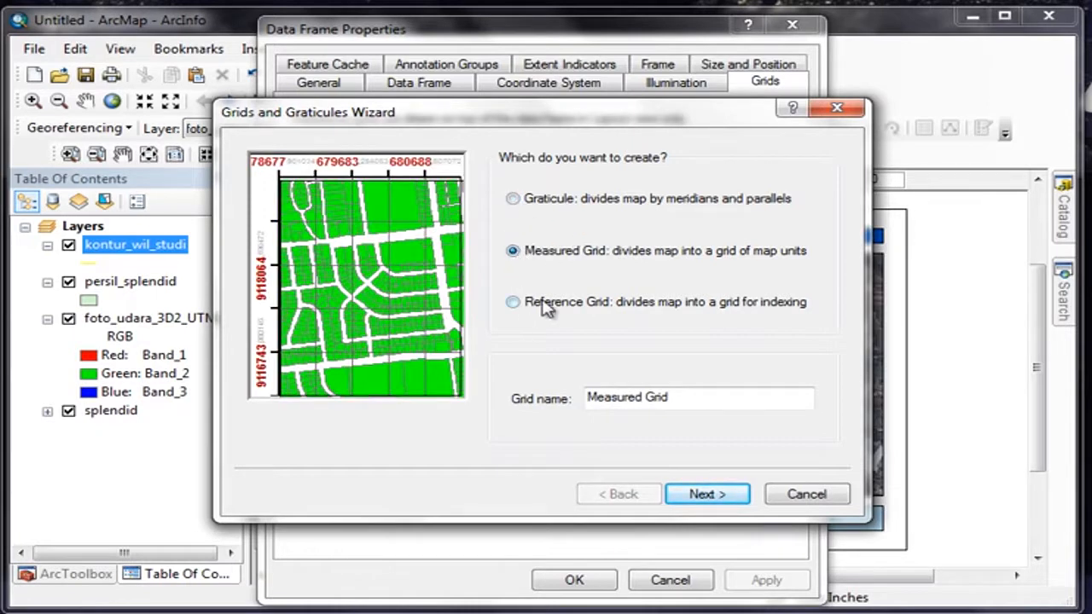
click(513, 302)
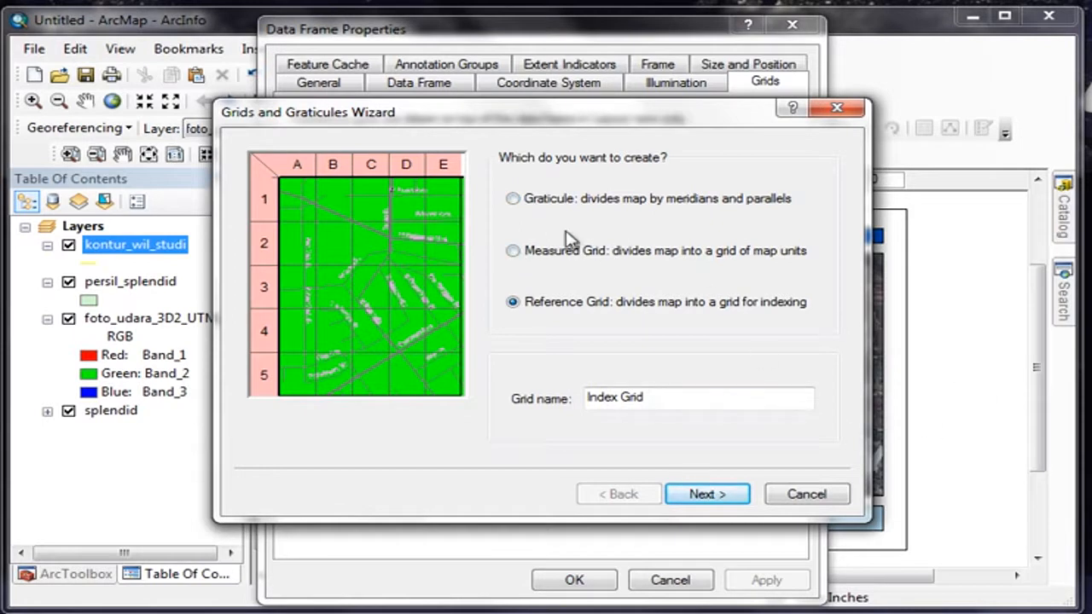
click(513, 252)
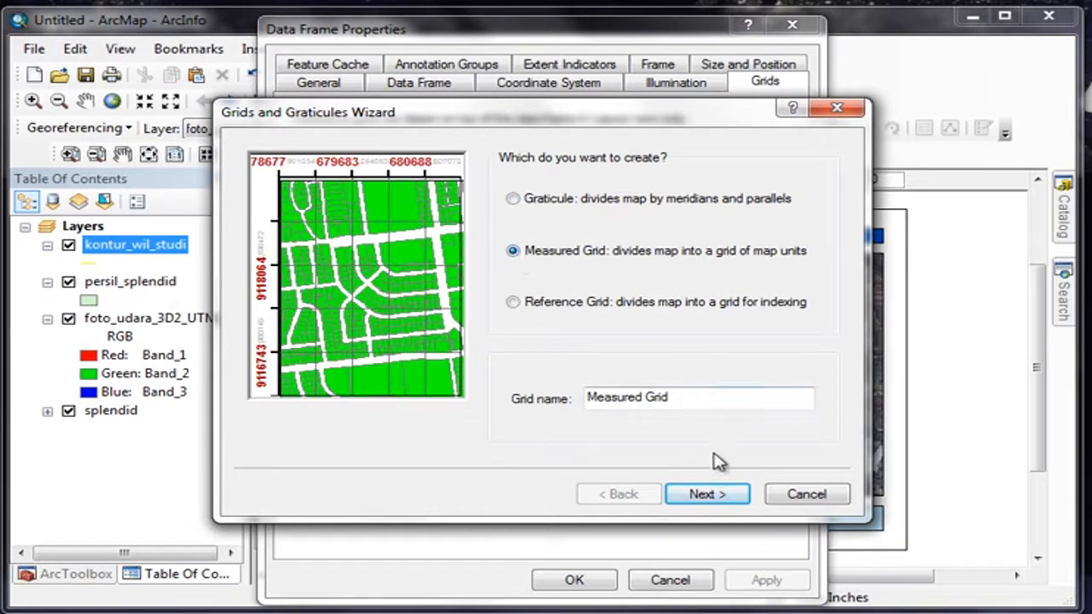
click(708, 495)
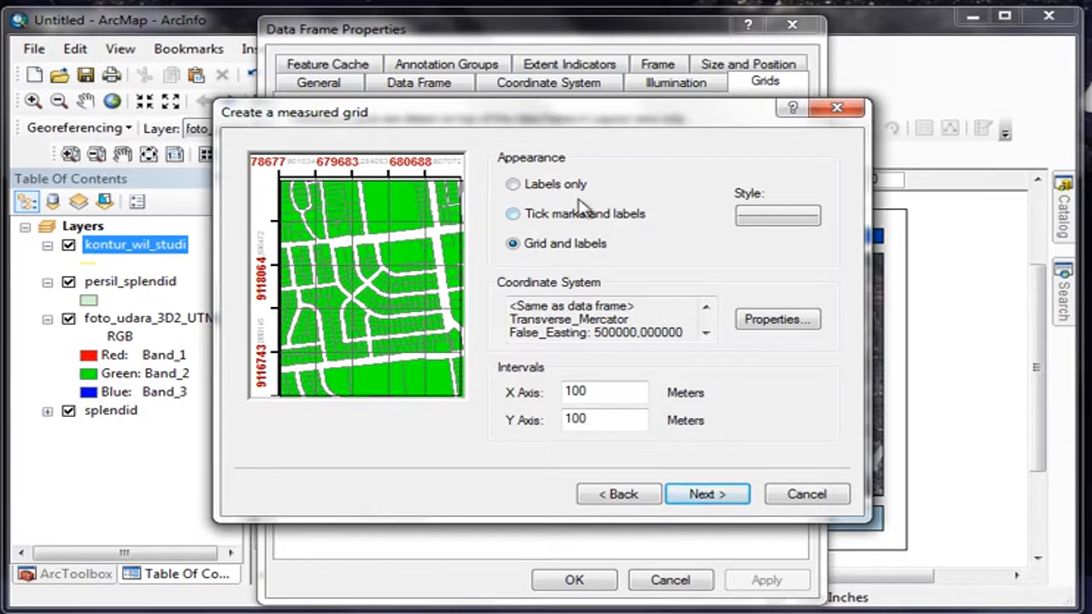
Step: Compare the appearance options for the measured grid and set it to Labels only
click(513, 186)
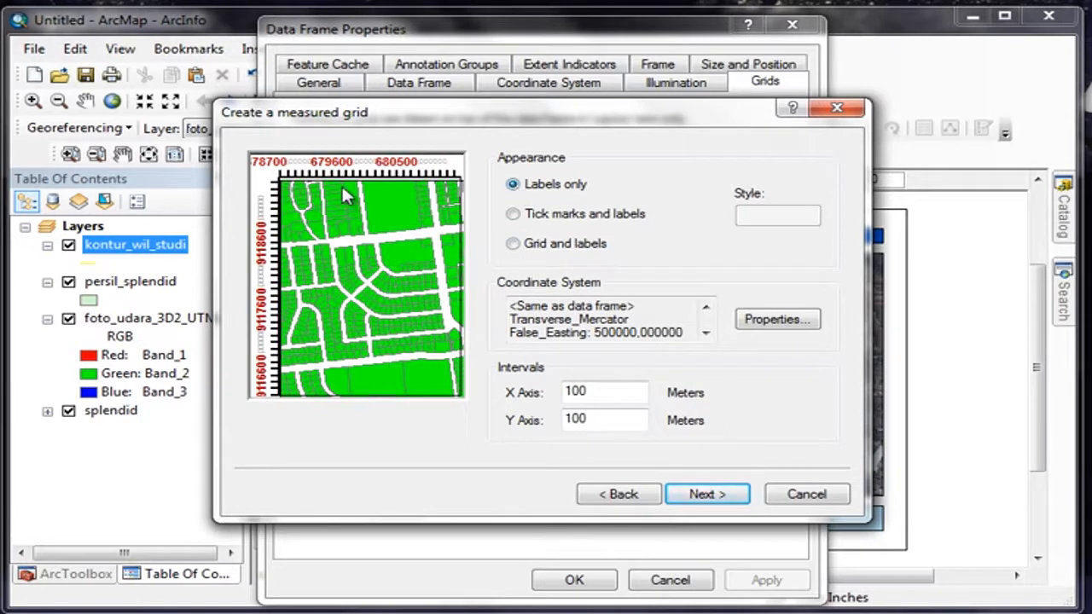
click(515, 215)
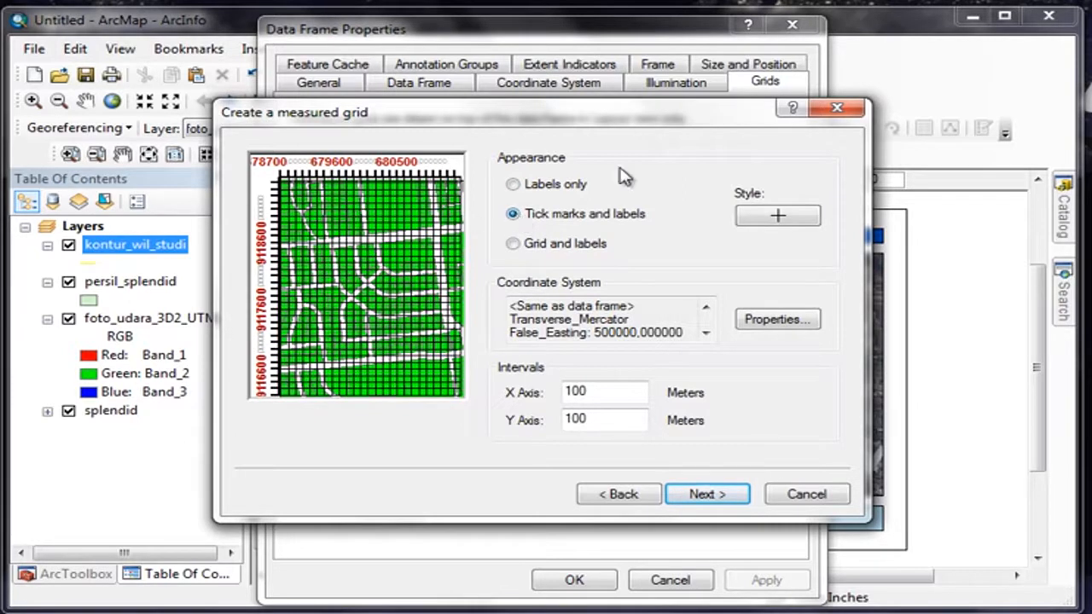
click(514, 186)
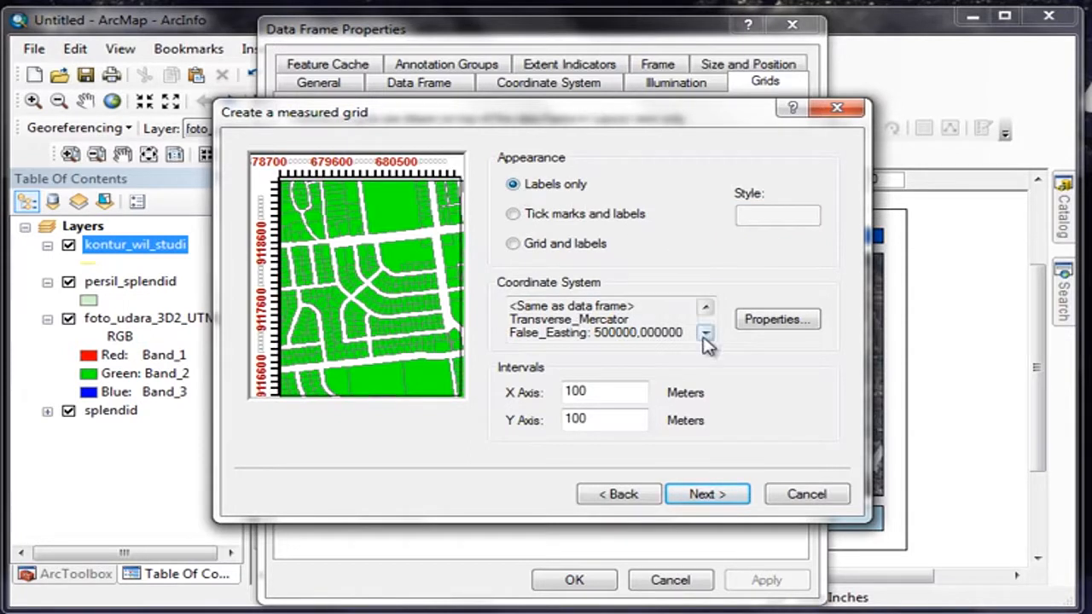
click(724, 496)
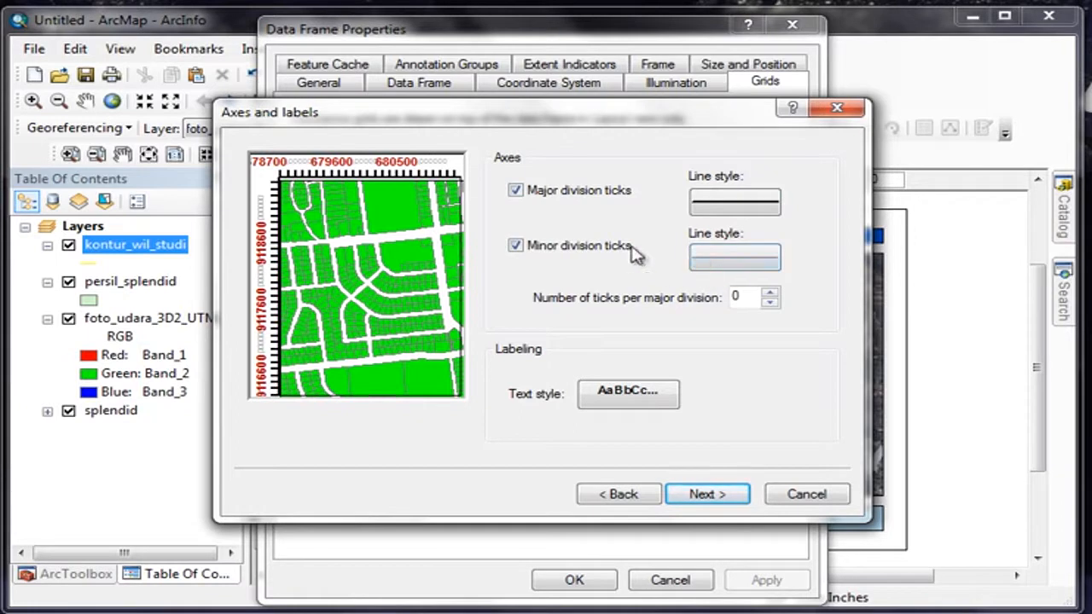
Step: Set the line colour of the grid's major division ticks to blue
click(729, 209)
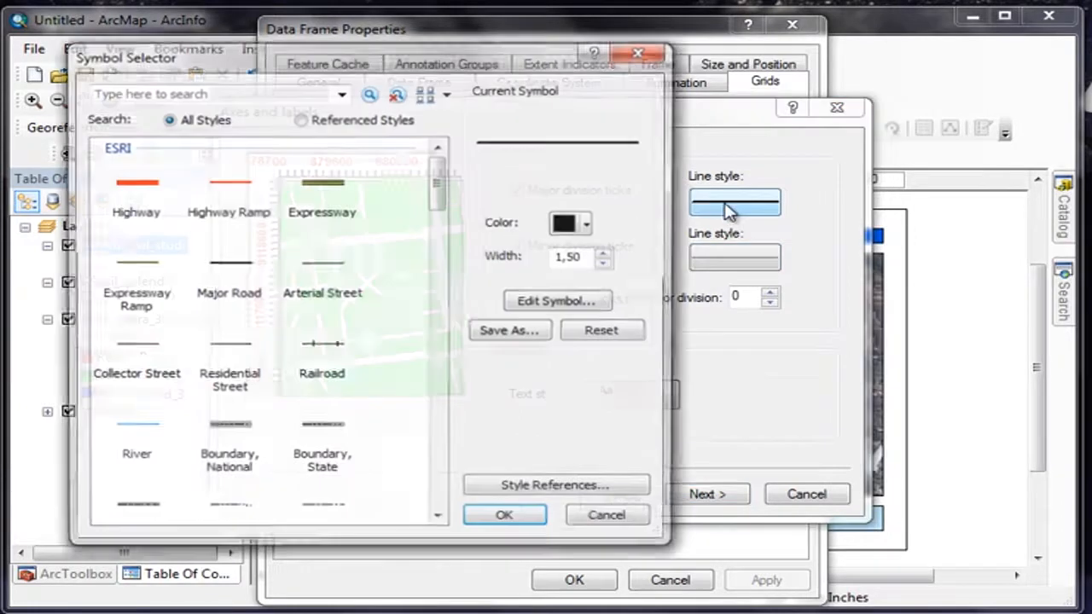
click(589, 225)
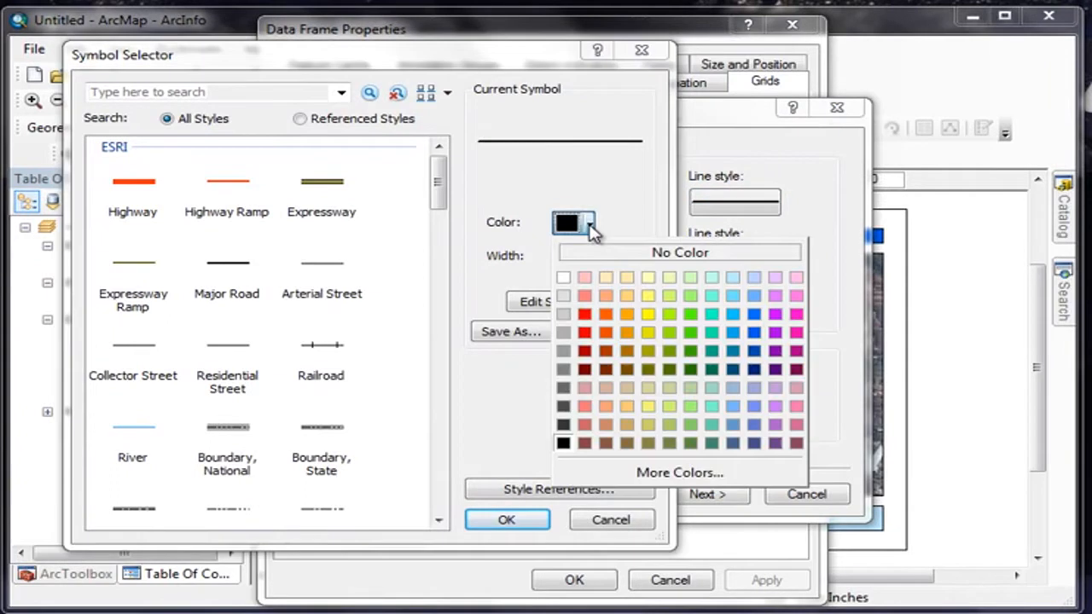
click(755, 339)
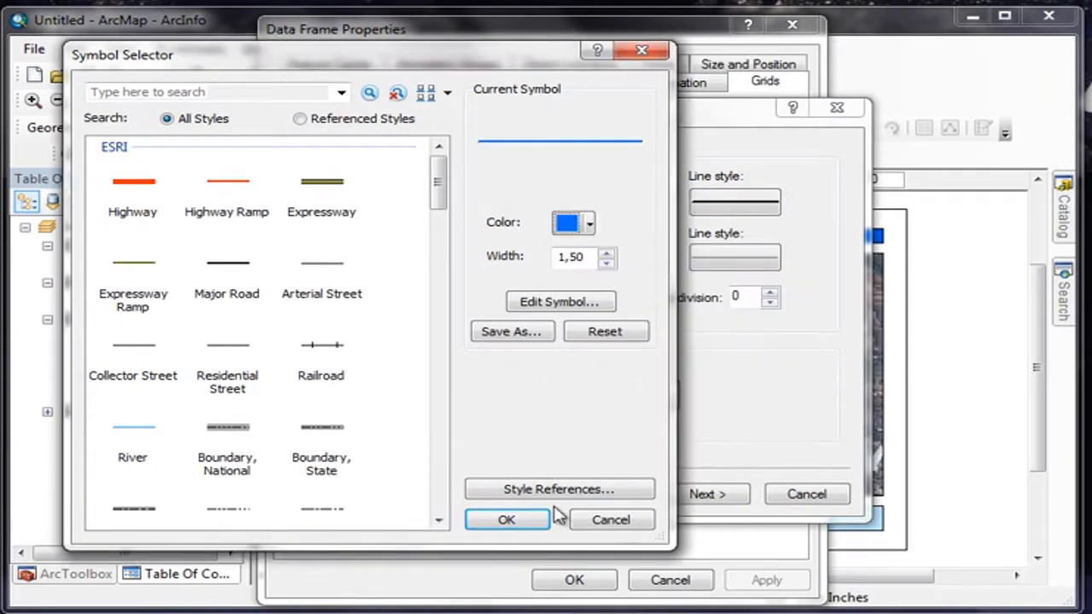
click(506, 520)
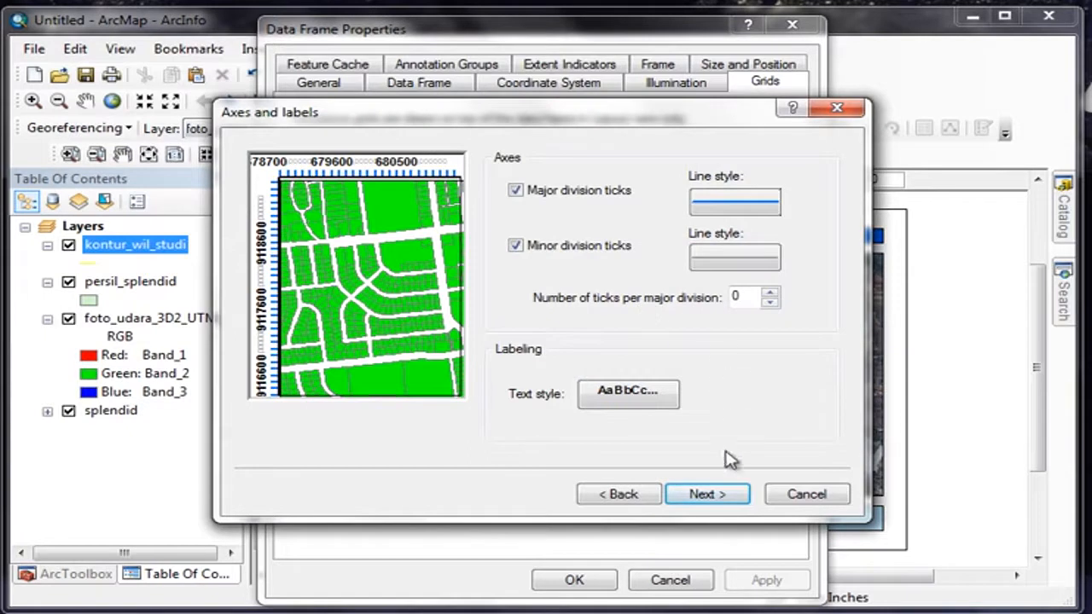
click(708, 495)
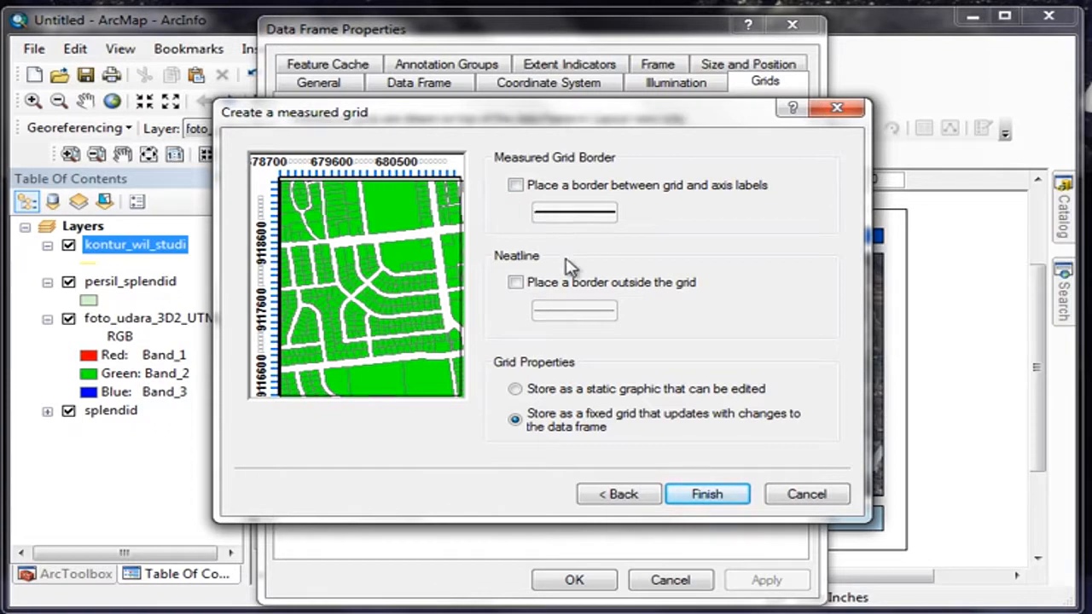
Step: Finish the measured grid, apply it to the data frame and inspect its coordinate labels at the map frame's upper-left corner
click(715, 498)
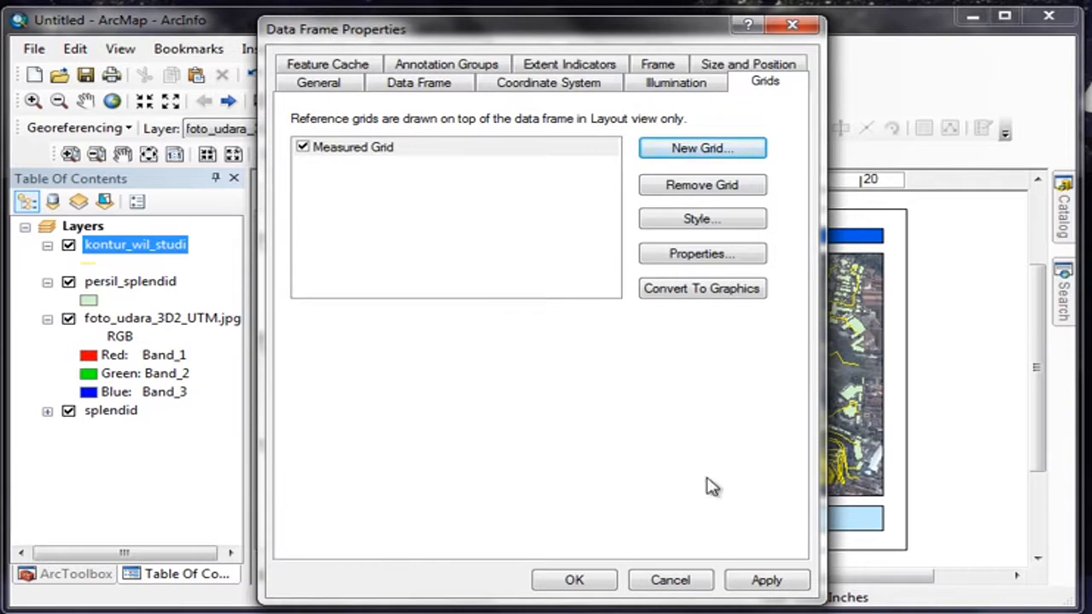
click(768, 581)
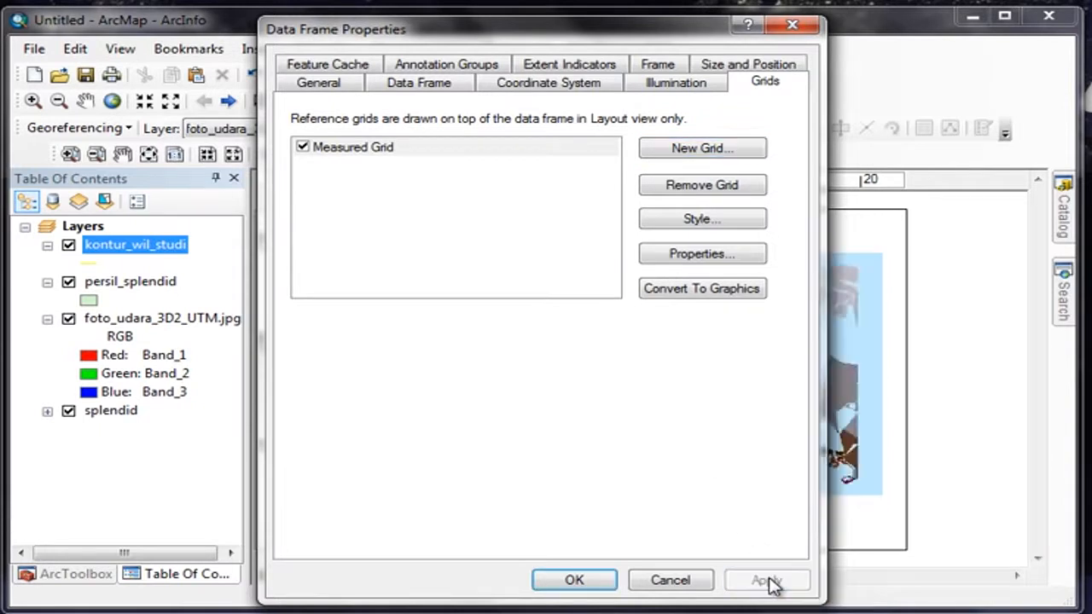
drag(682, 39, 286, 44)
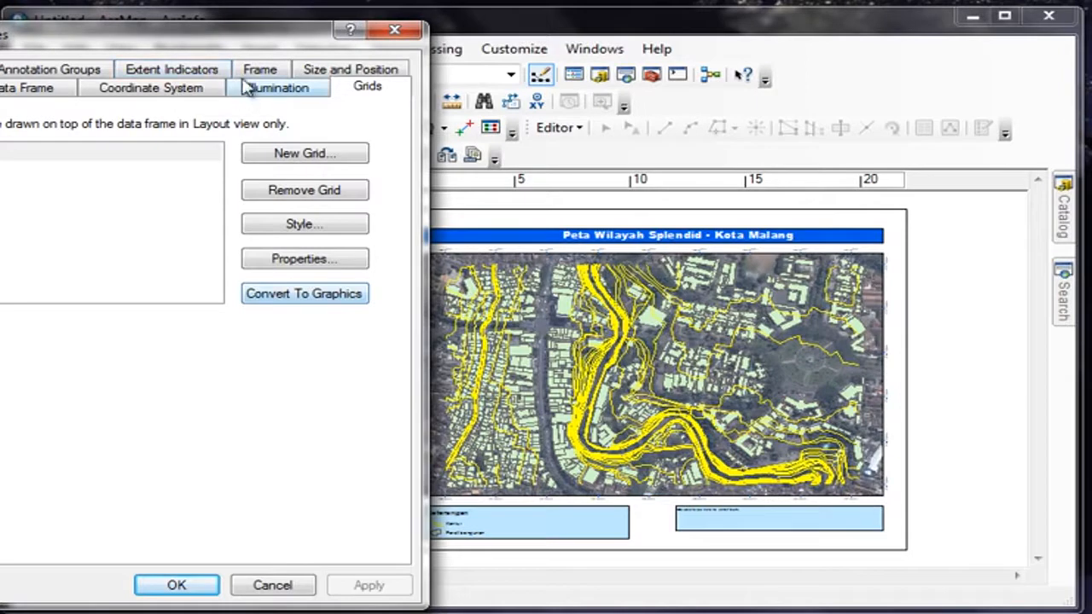
drag(227, 39, 675, 68)
click(623, 603)
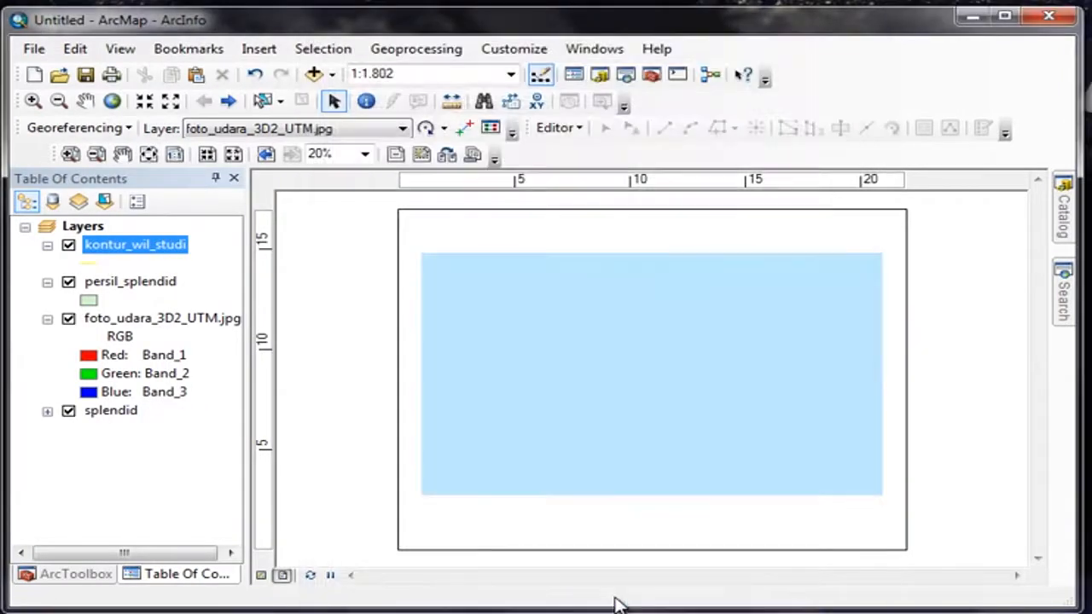
click(70, 154)
drag(402, 234, 477, 285)
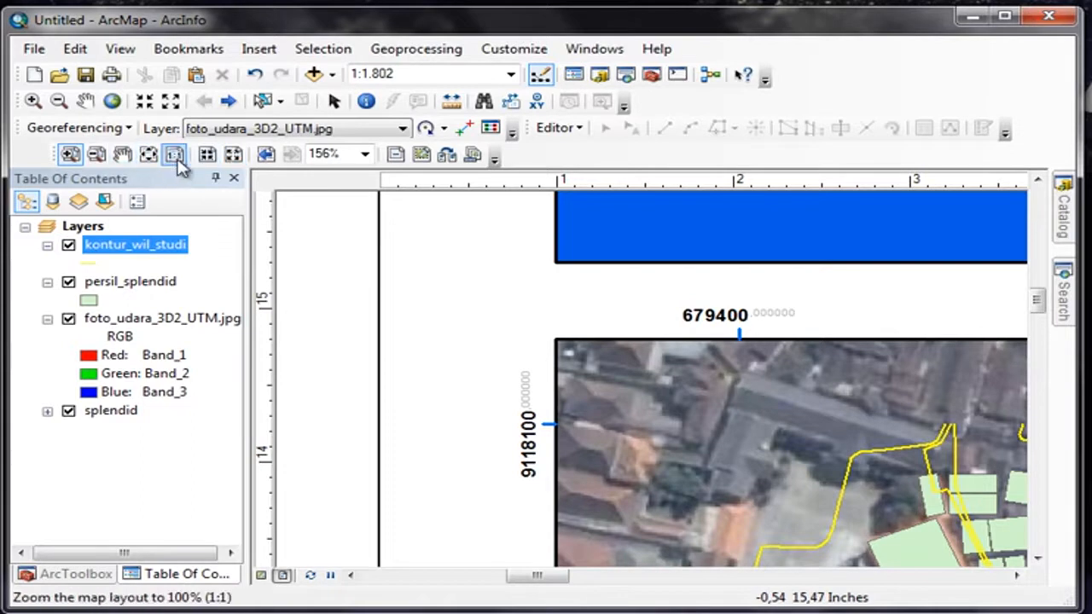
click(149, 155)
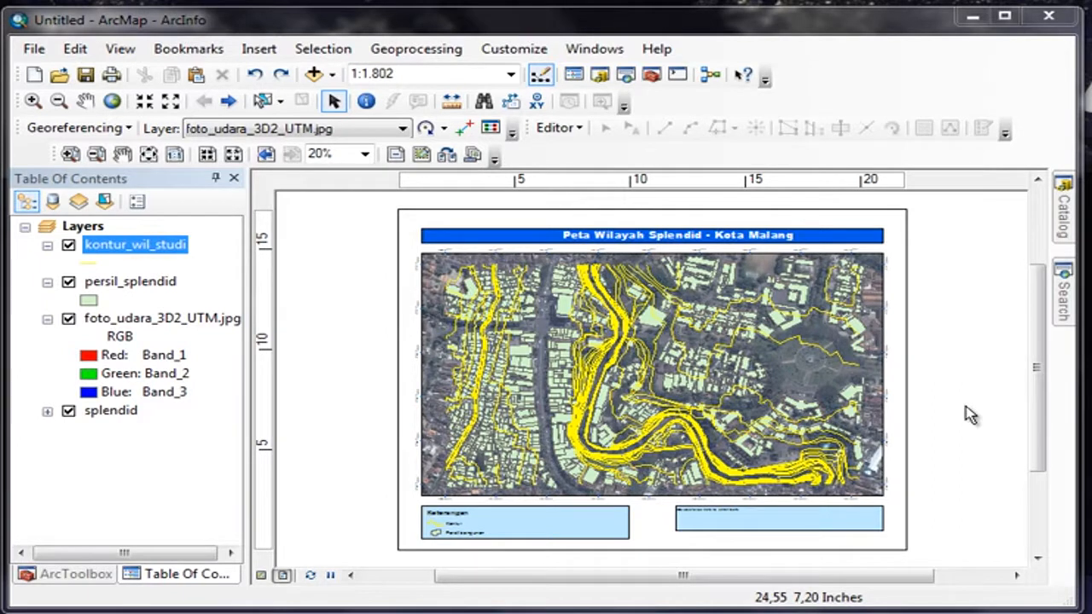
Step: Narrow the Keterangan legend box below the map to about 7.6 inches by moving its right edge inward
click(607, 529)
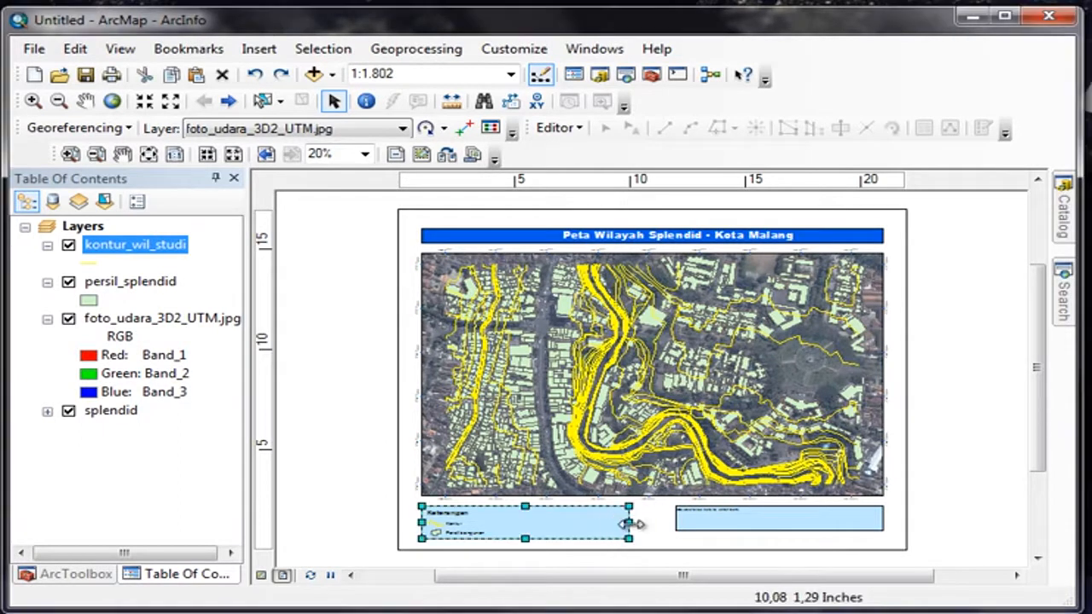
drag(629, 523, 597, 521)
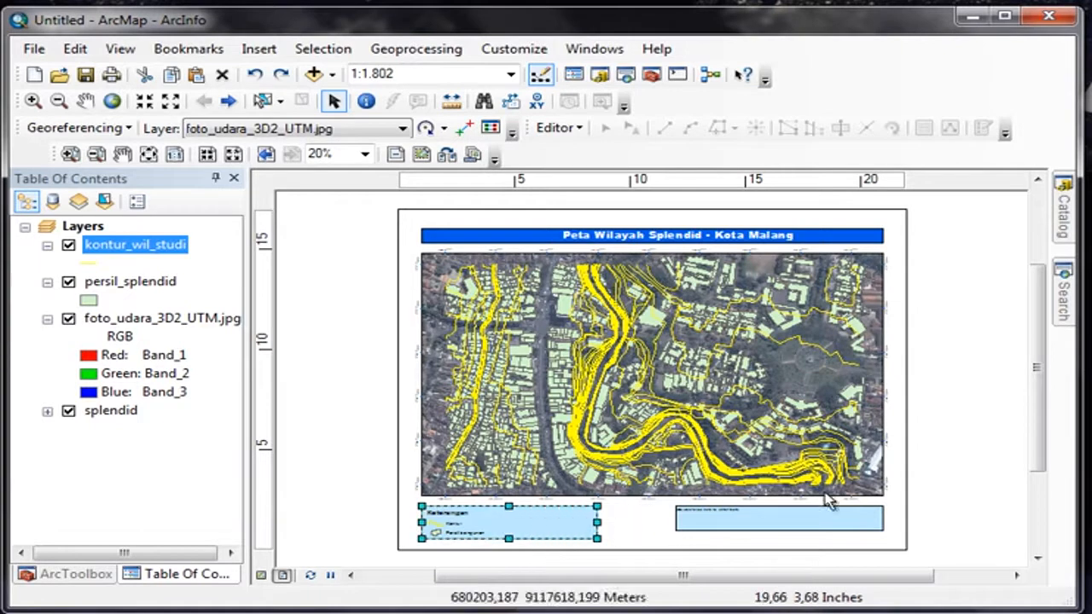
click(621, 514)
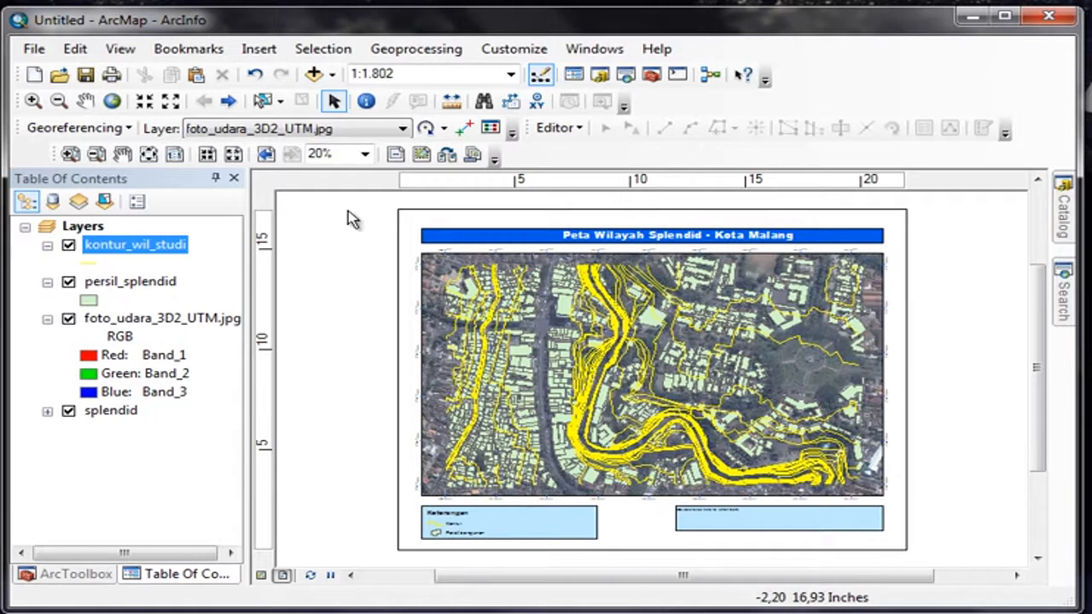
Step: Insert a north arrow in the ESRI North 20 style into the map layout
click(259, 51)
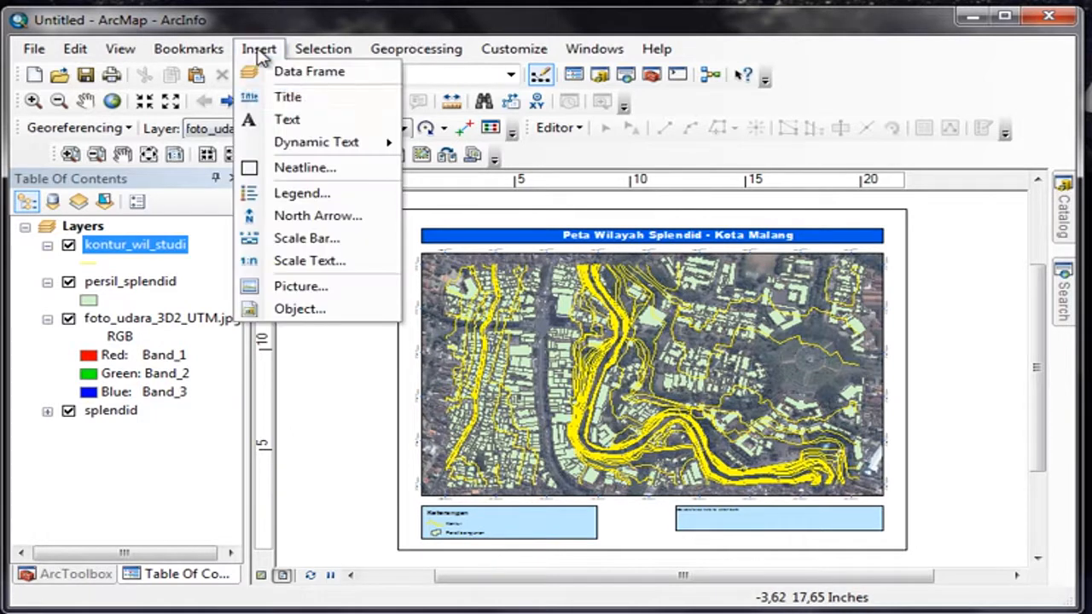
click(319, 219)
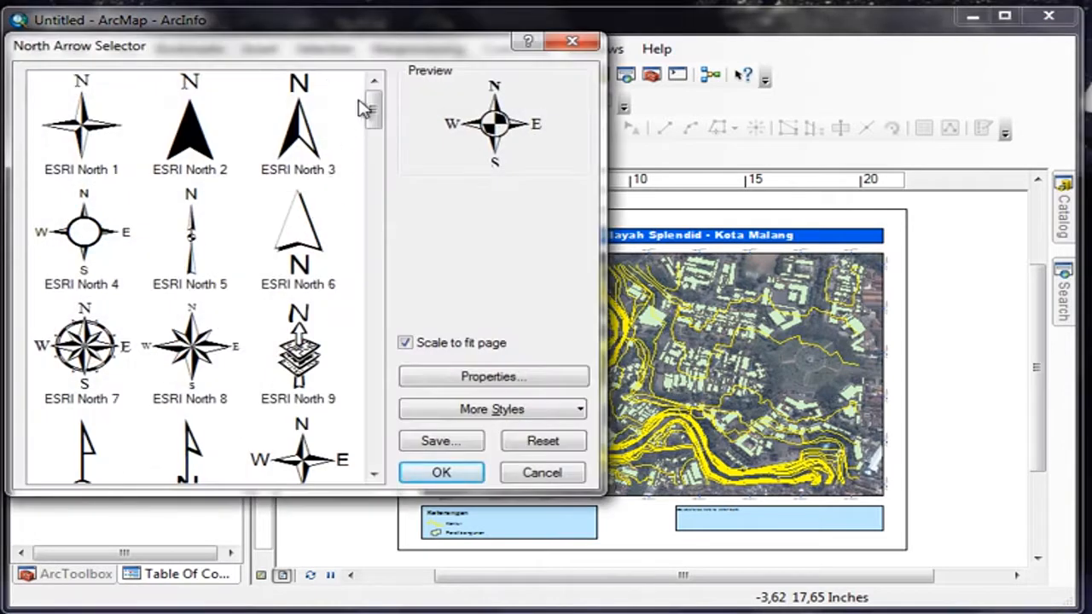
drag(375, 108, 373, 168)
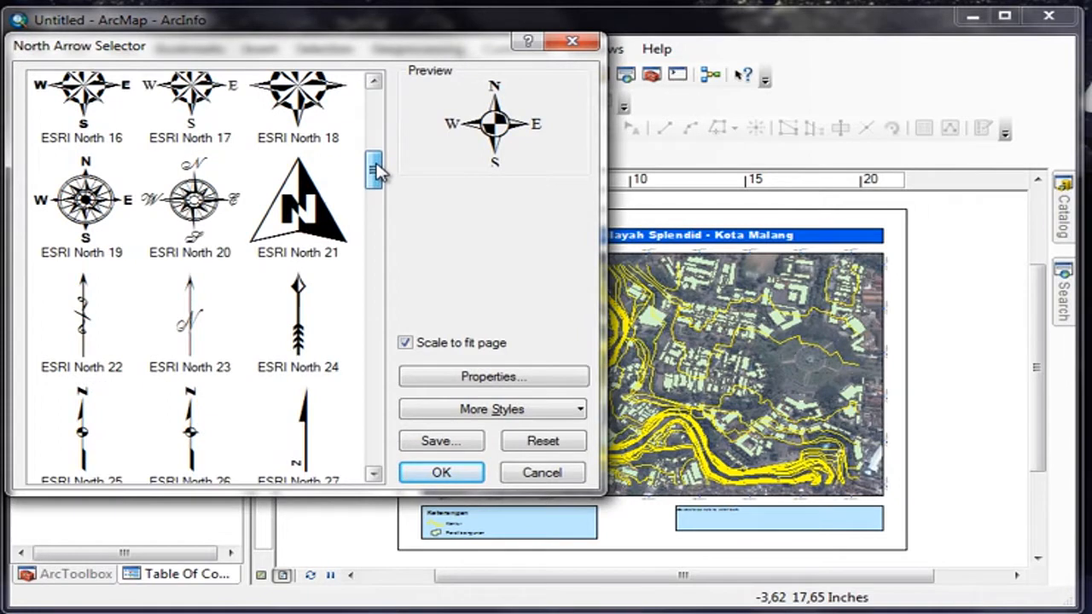
click(195, 205)
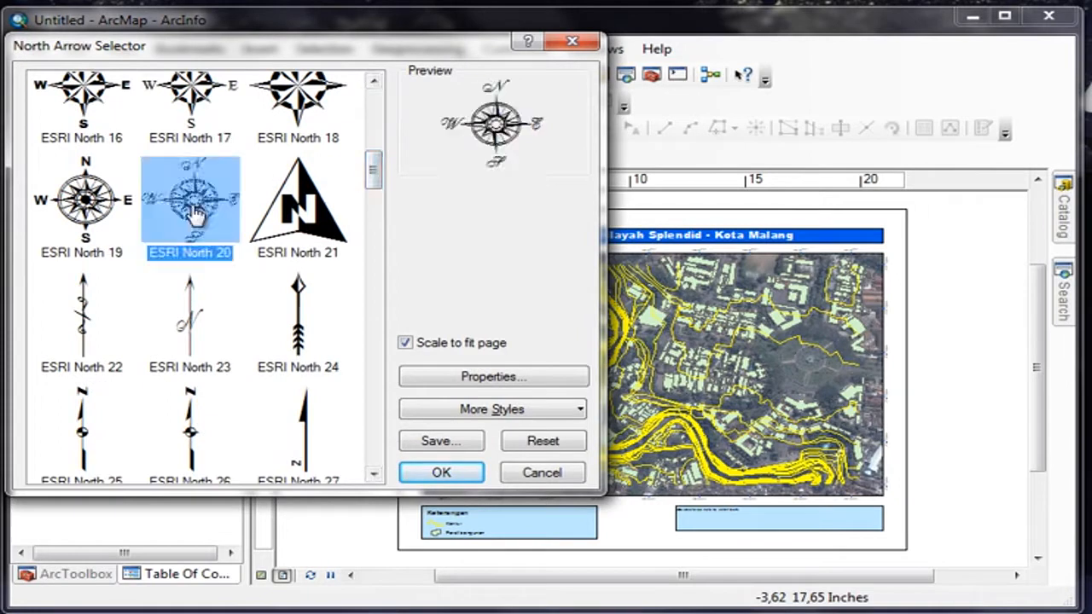
click(443, 476)
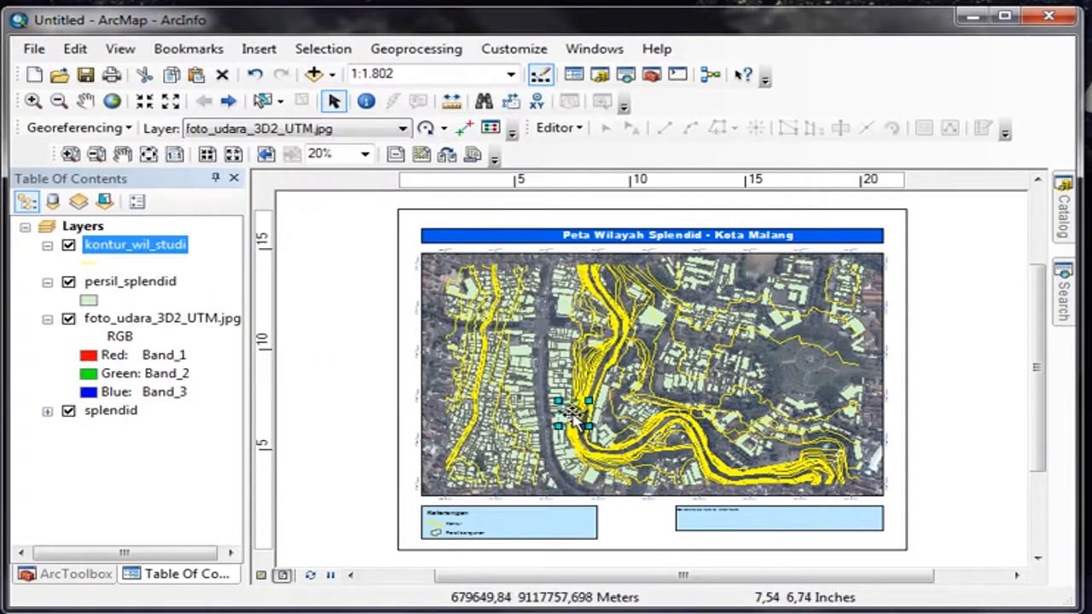
Step: Move the north arrow below the map, into the gap between the Keterangan legend and the text box
drag(576, 421, 634, 518)
click(973, 426)
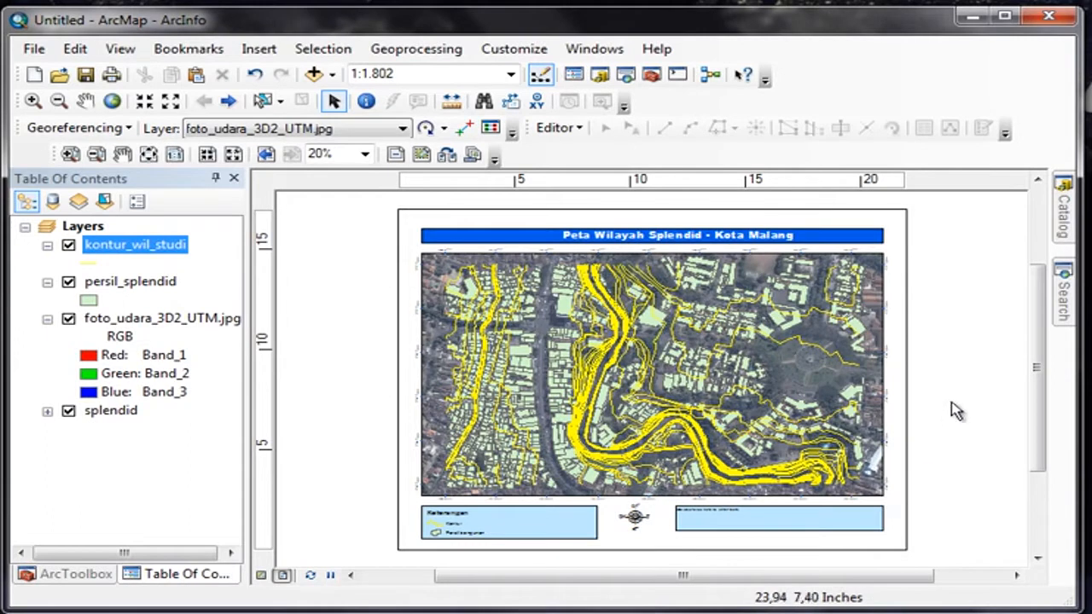
Step: Start inserting a scale bar and choose the Double Alternating Scale Bar 1 style
click(261, 51)
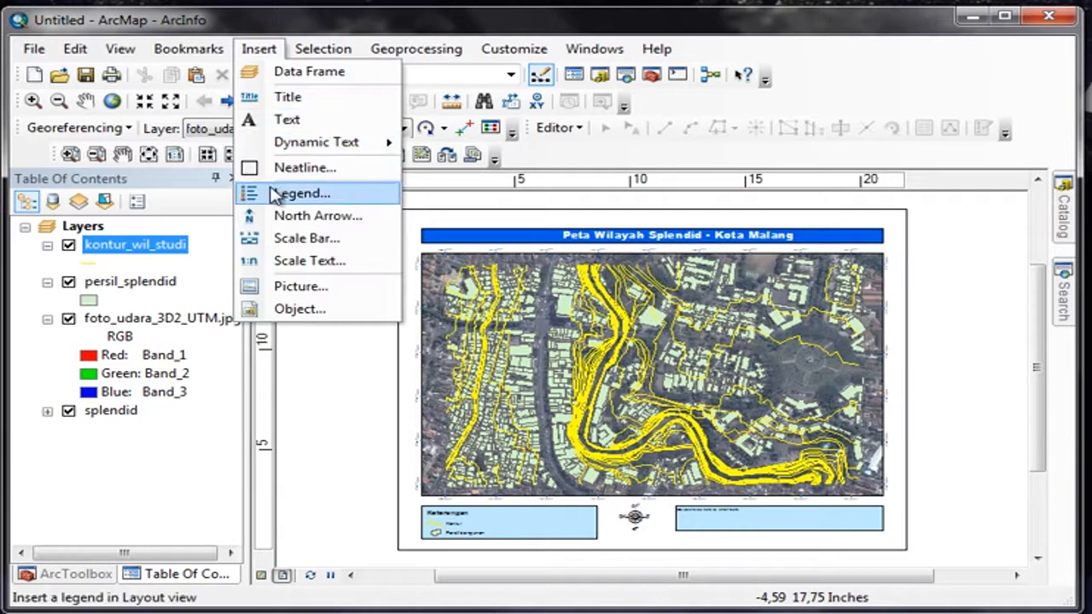
click(329, 242)
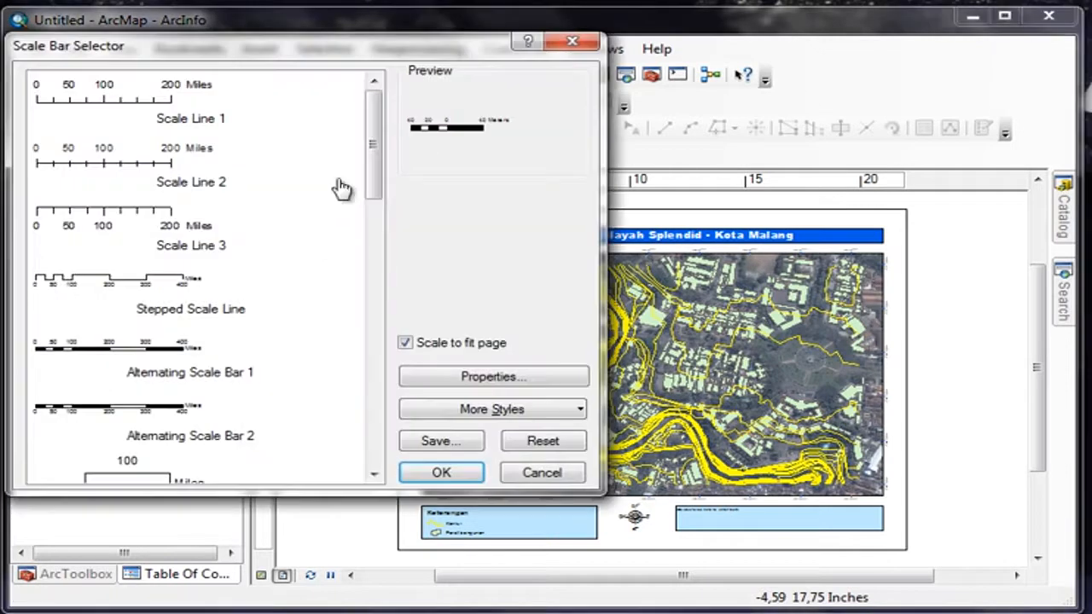
drag(382, 119, 378, 262)
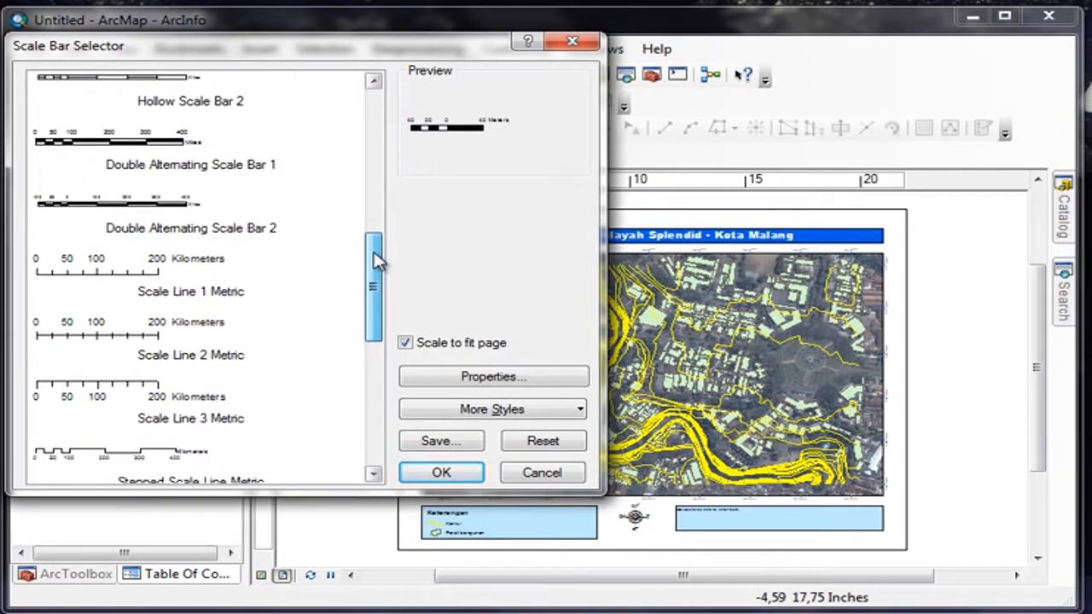
click(141, 150)
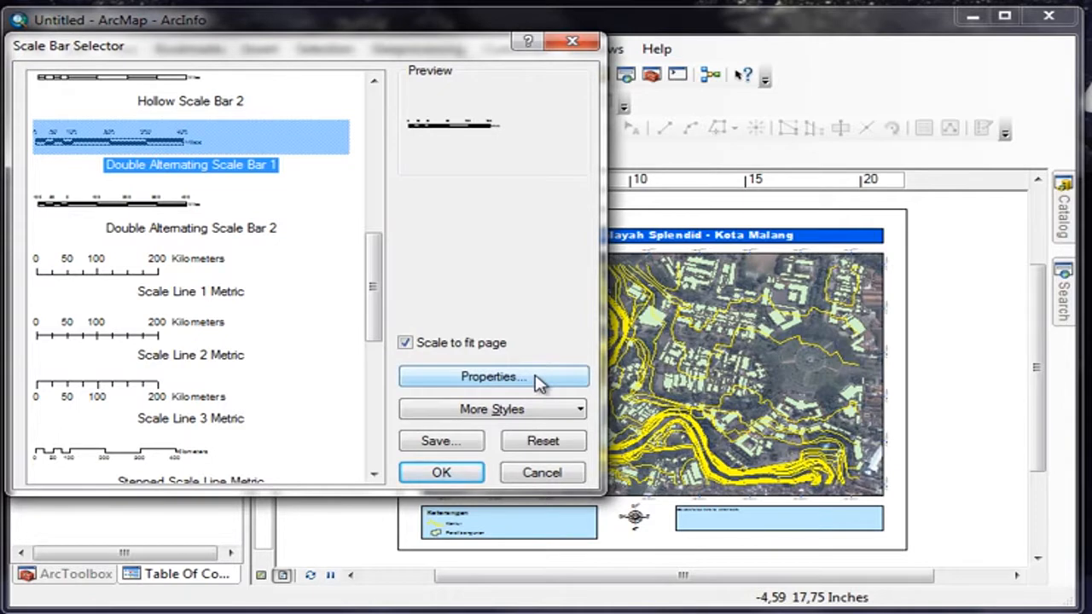
Step: Set the scale bar's division units to Meters, keeping Adjust division value as its resizing behaviour
click(488, 377)
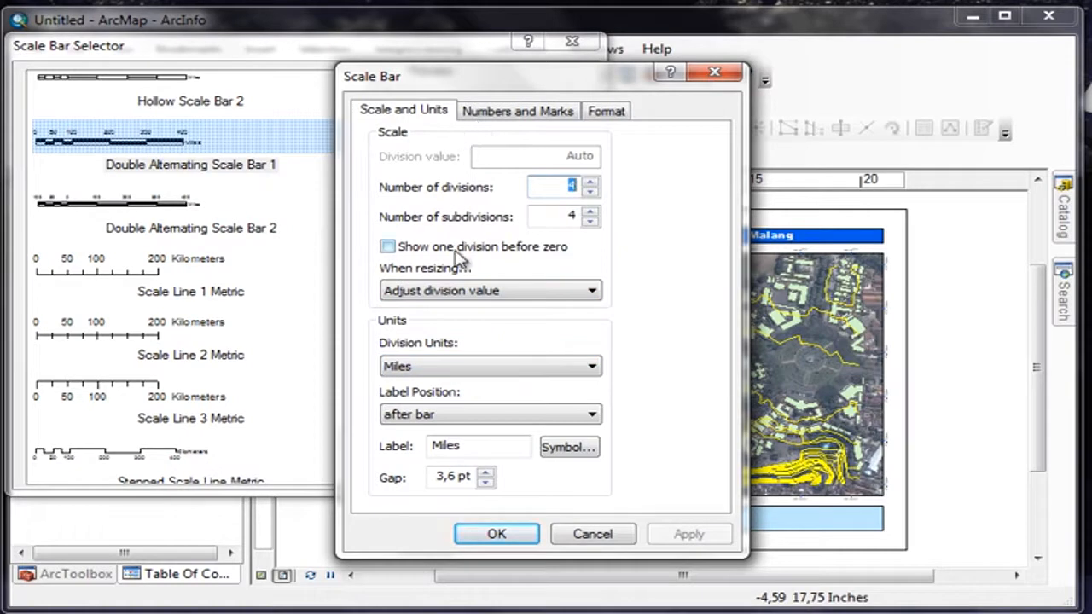
click(587, 291)
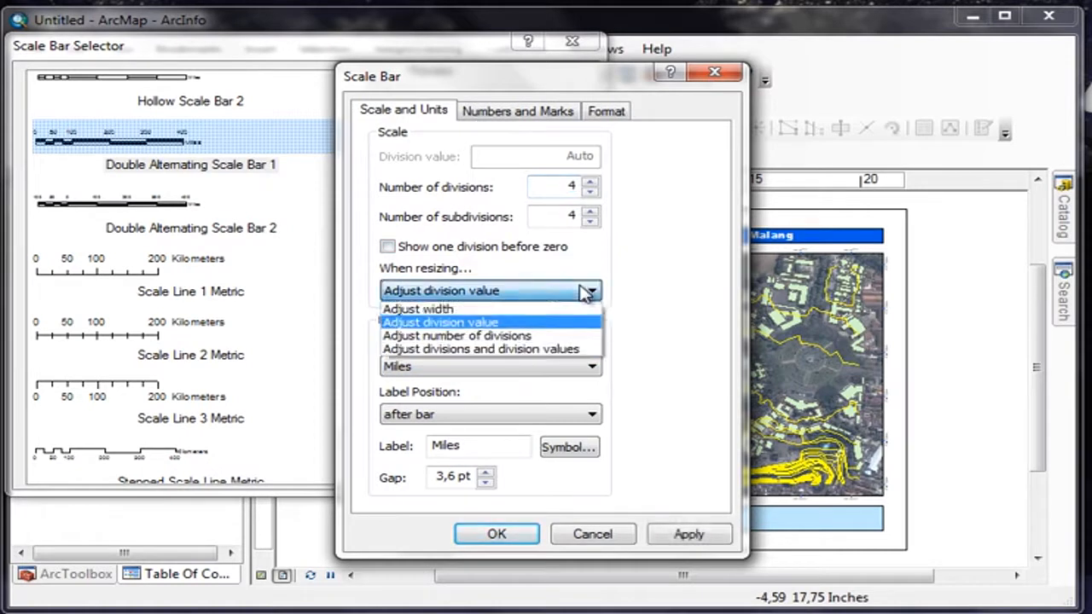
click(587, 291)
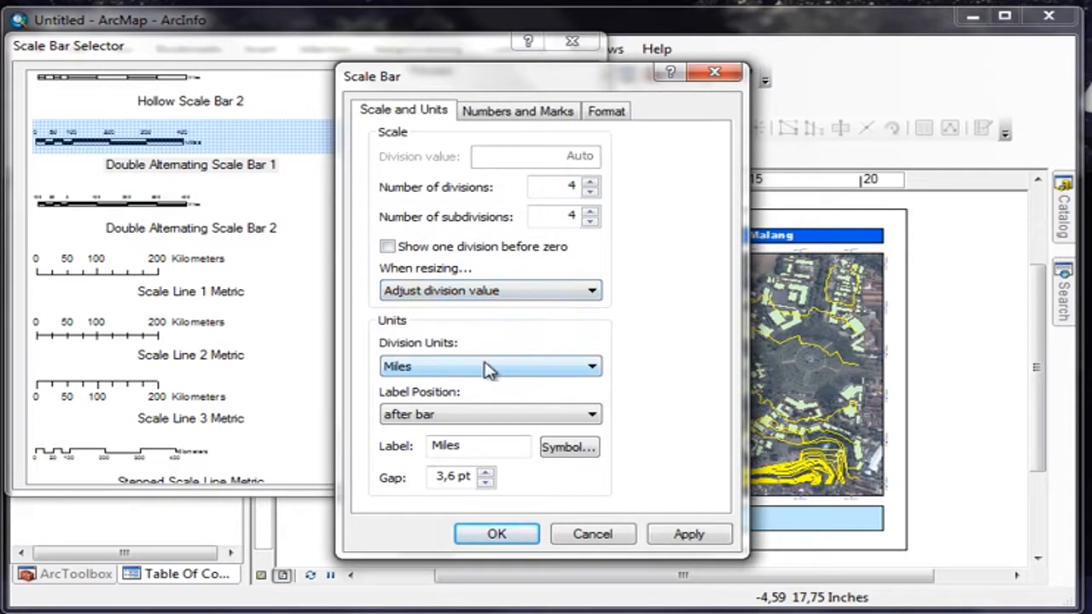
click(593, 372)
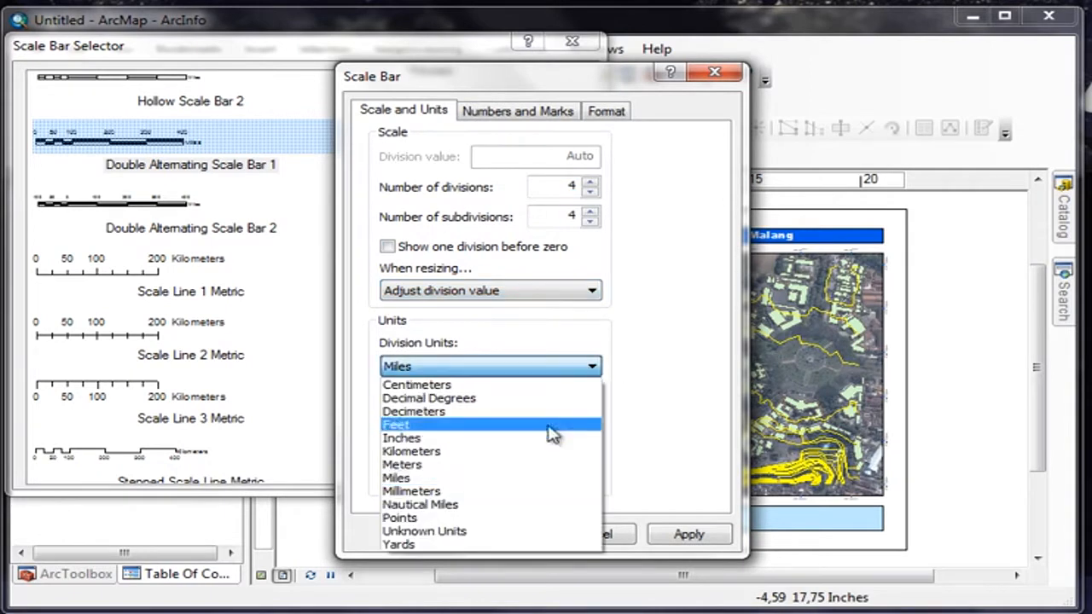
click(511, 465)
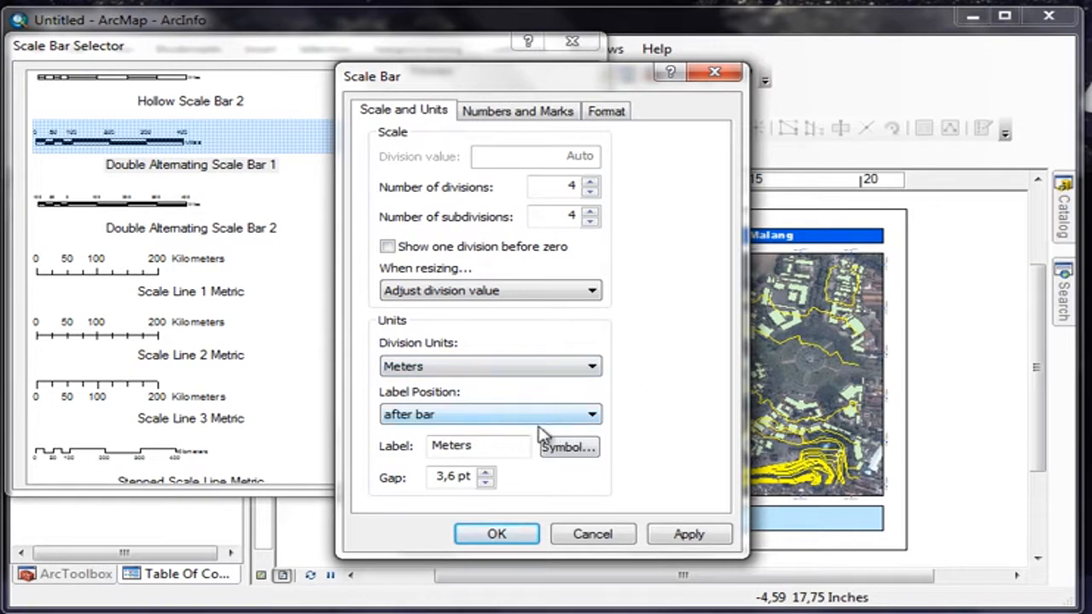
Step: Review the scale bar's number format, number text symbol and text and bar formatting without changing them
click(516, 122)
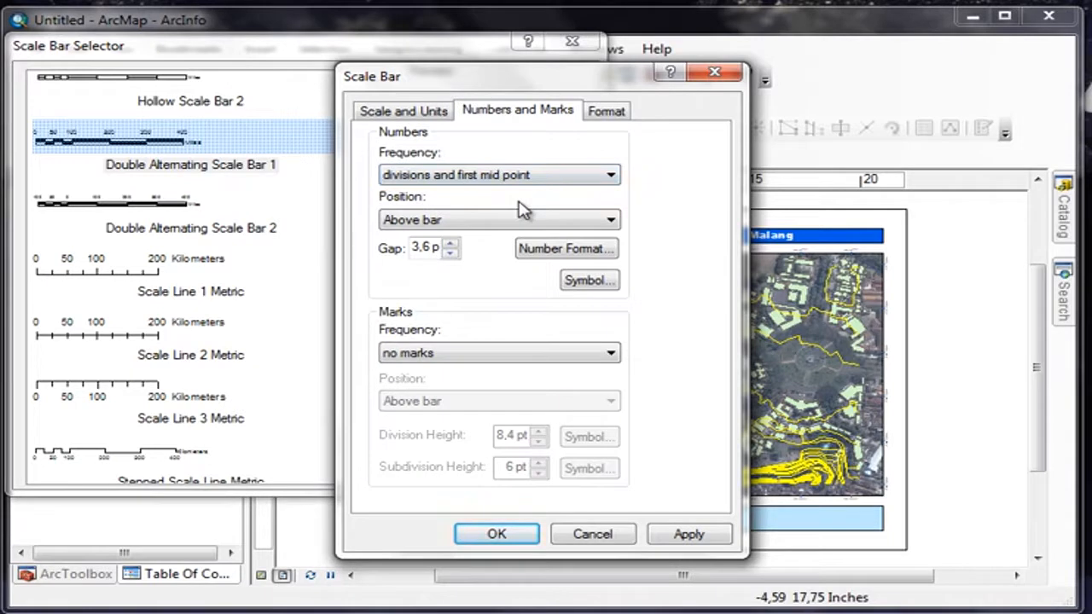
click(557, 260)
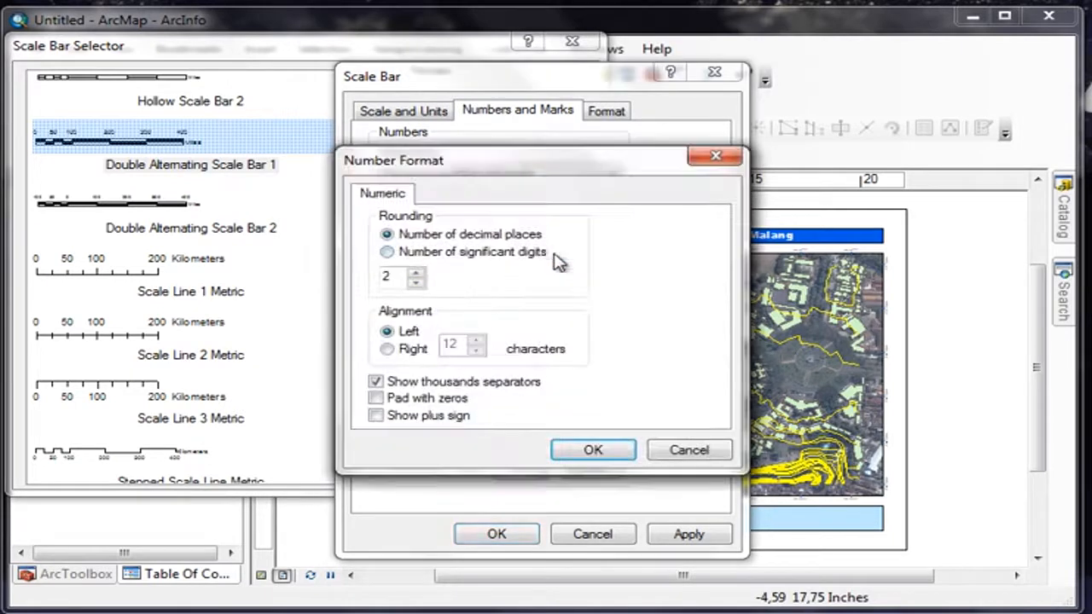
click(689, 450)
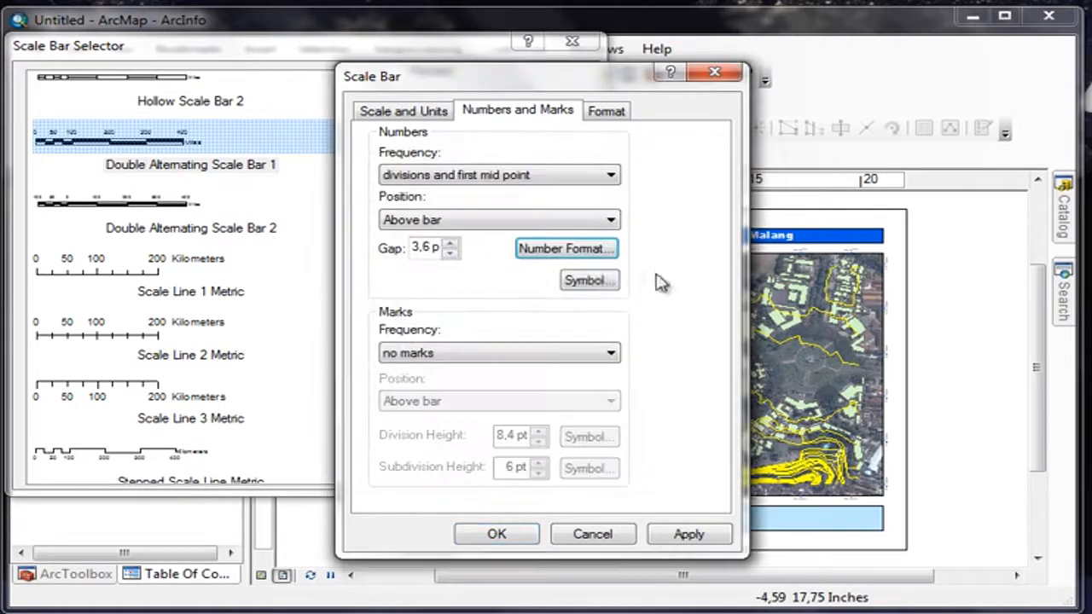
click(608, 284)
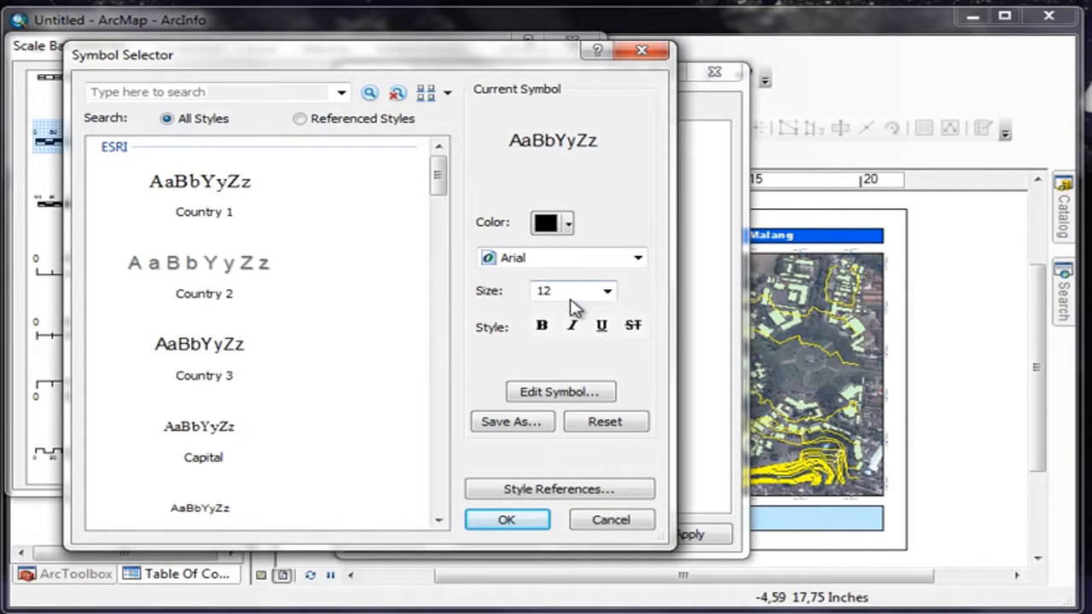
click(538, 522)
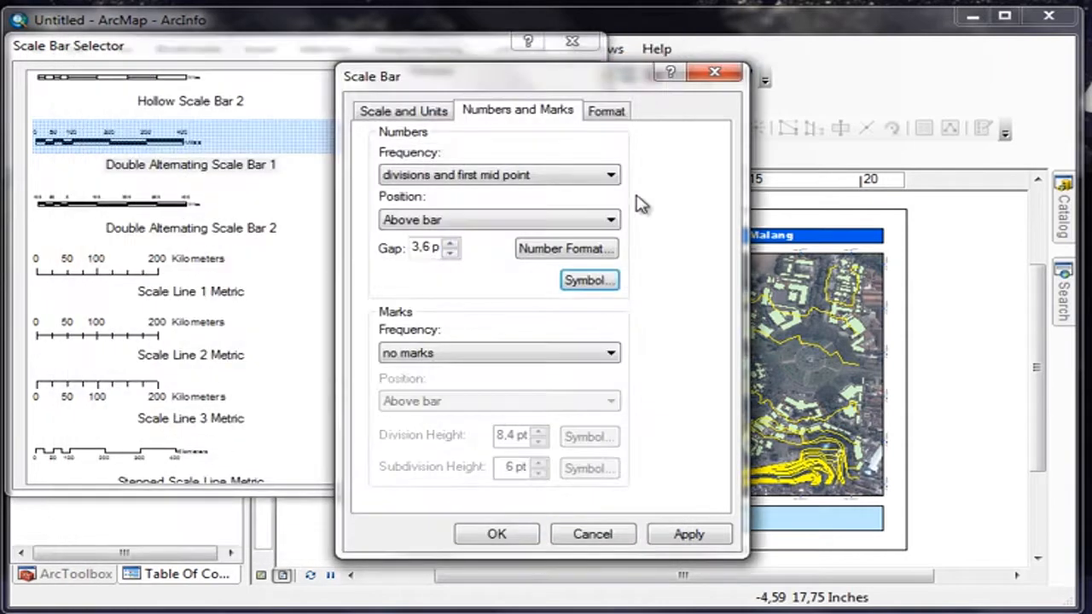
click(607, 111)
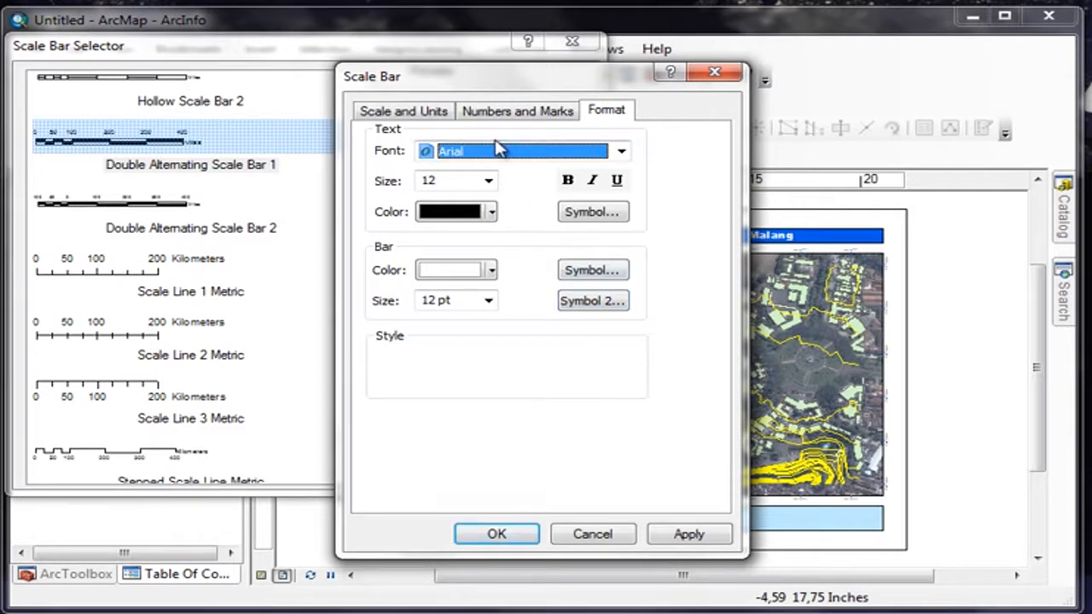
click(414, 112)
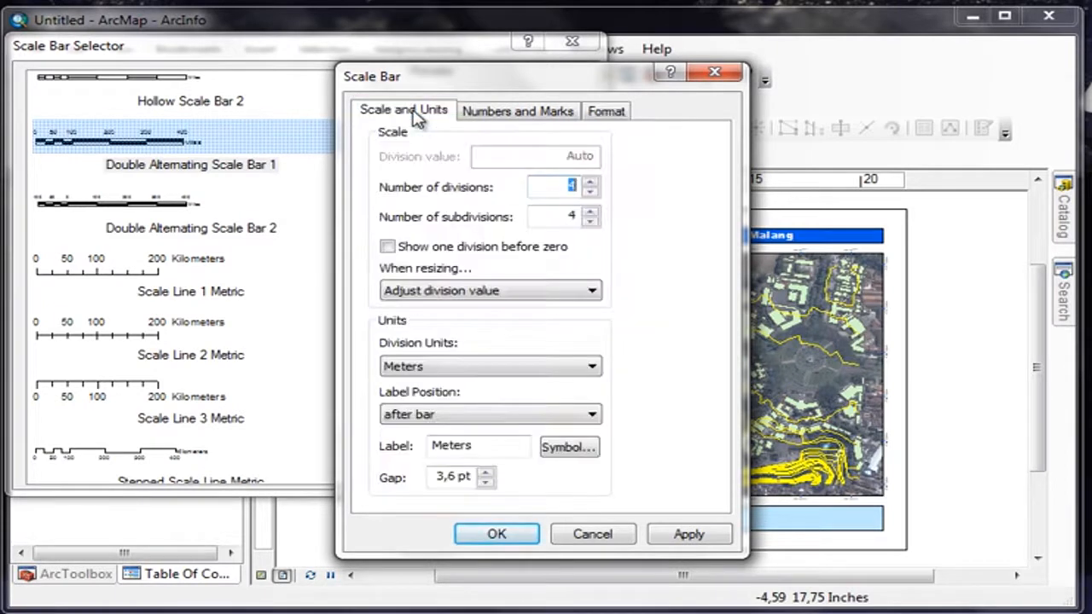
Step: Apply the scale bar properties, insert the scale bar and place it below the north arrow near the page's bottom edge
click(689, 535)
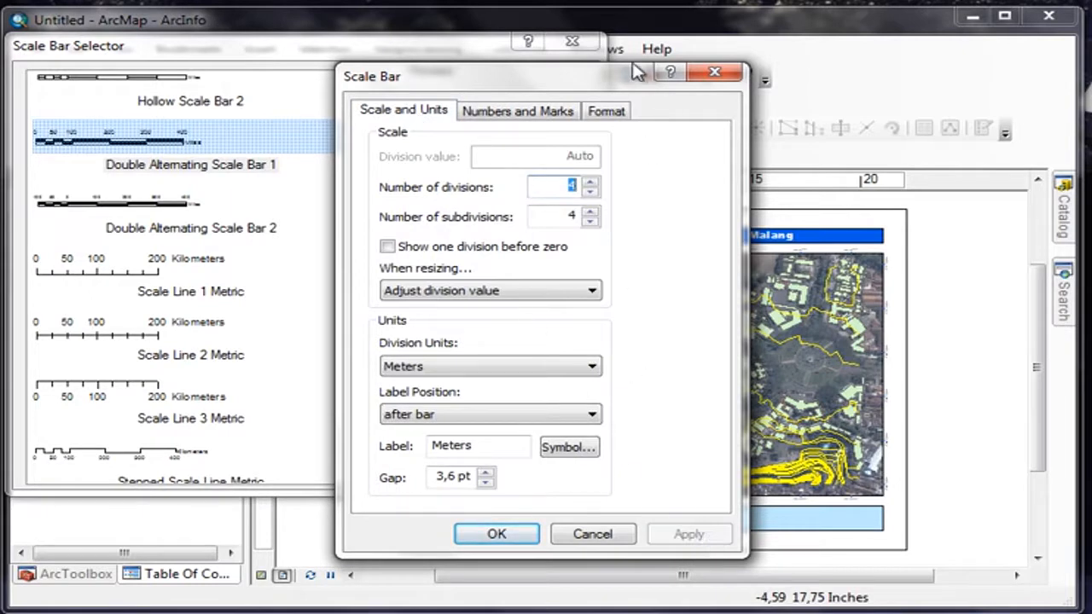
drag(628, 75, 297, 91)
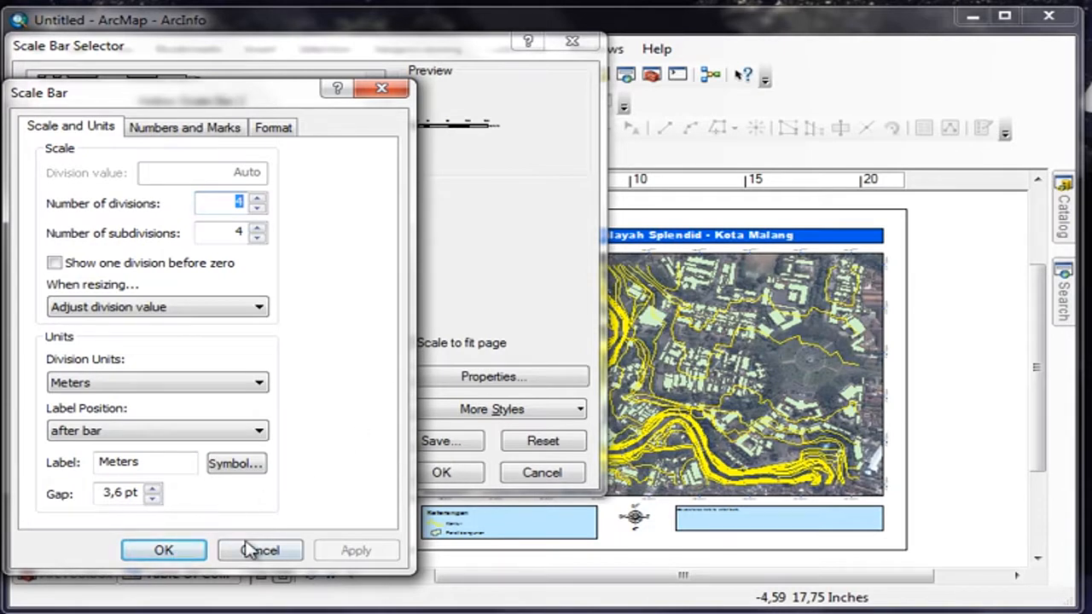
click(196, 554)
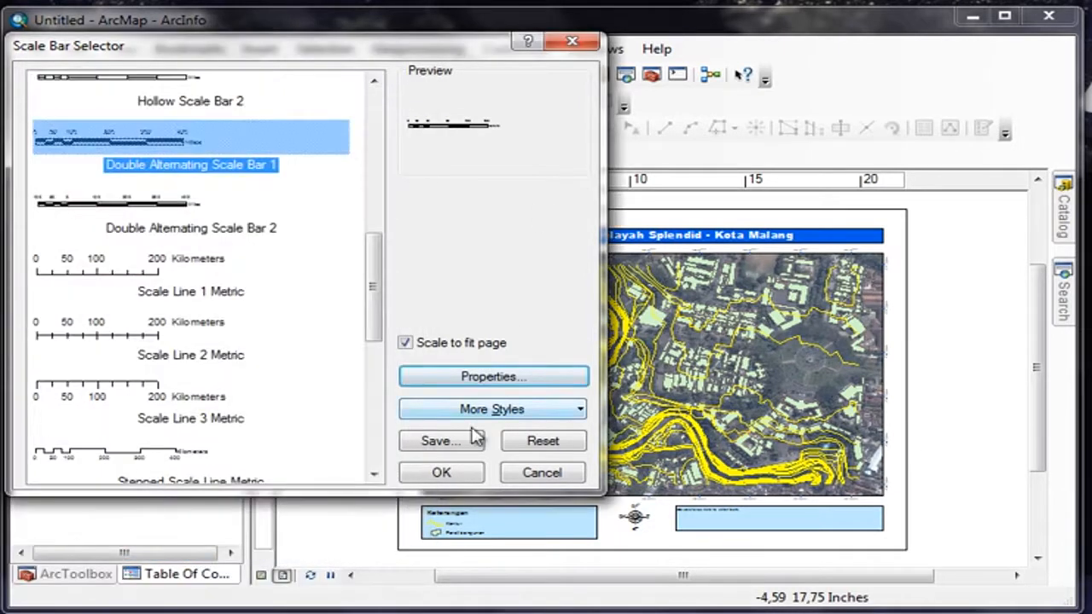
click(470, 474)
drag(642, 388, 662, 544)
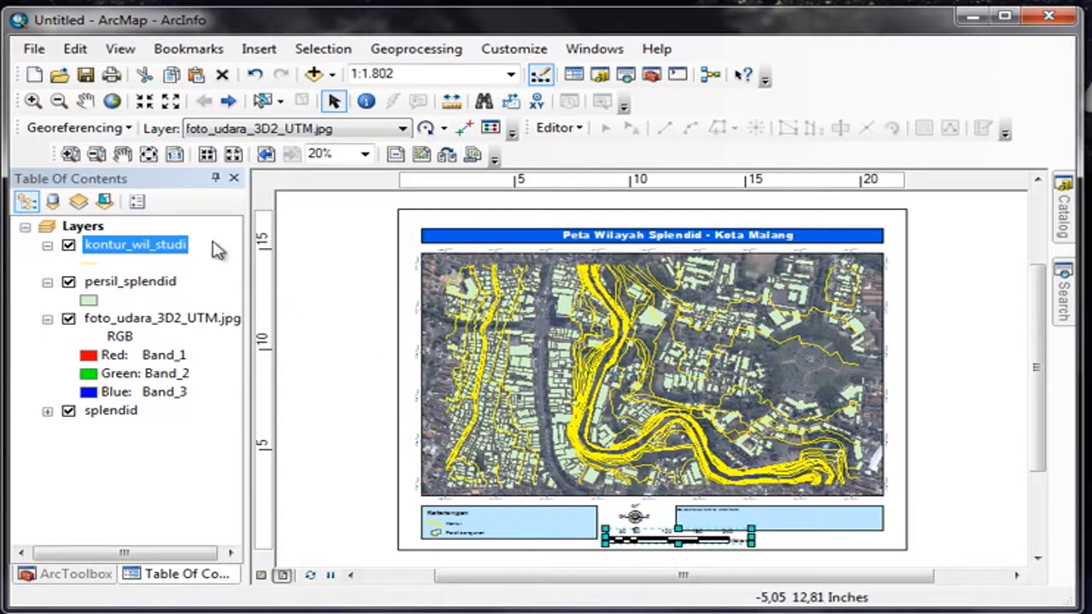
Step: Shorten the scale bar to a 200-meter span and position it just under the north arrow, clear of both boxes
click(70, 153)
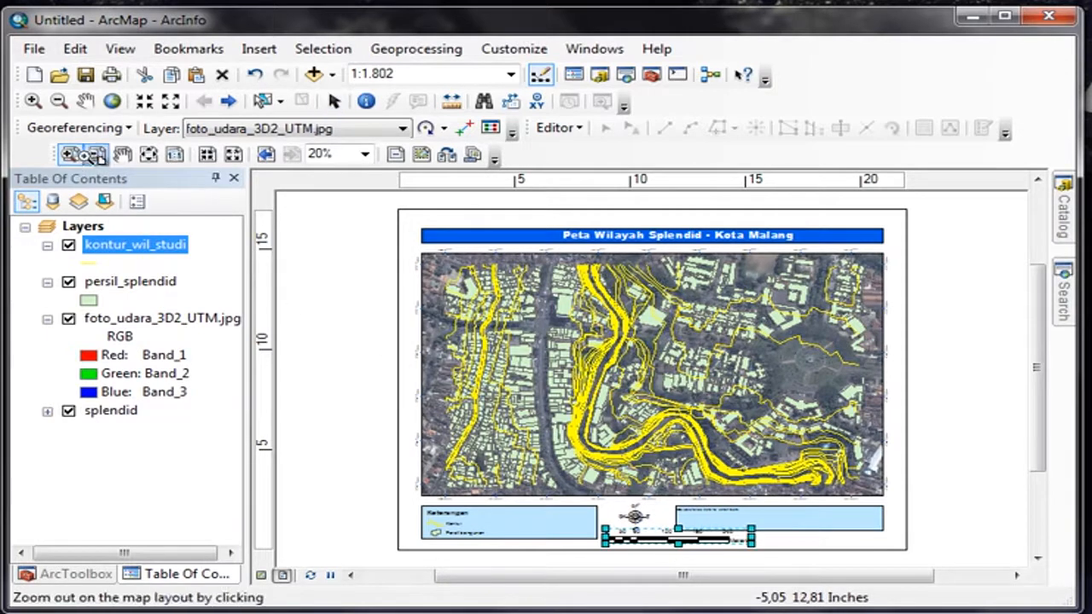
drag(573, 481, 778, 569)
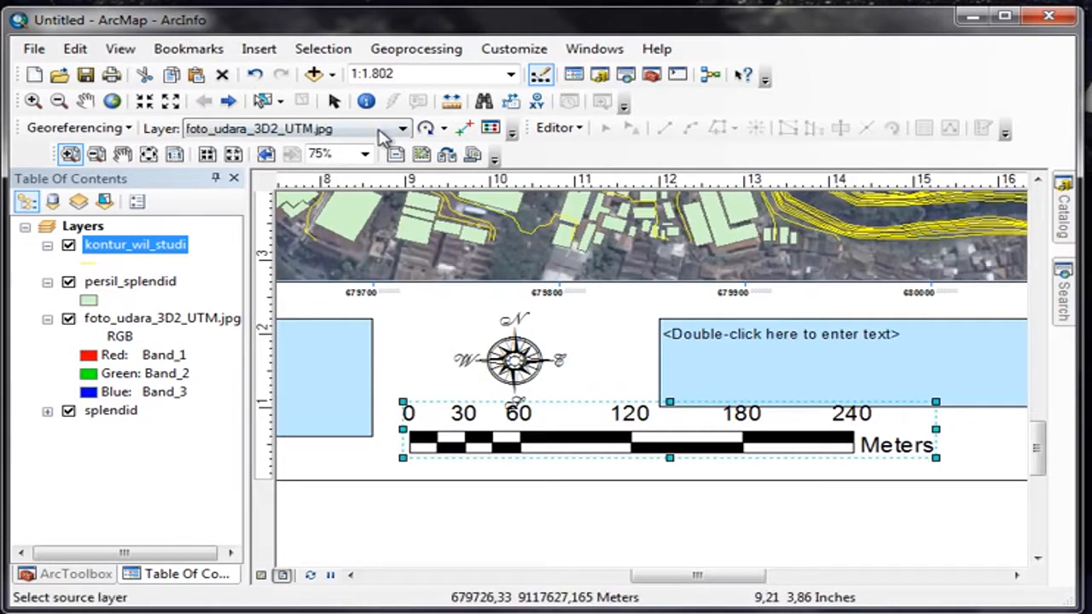
click(333, 101)
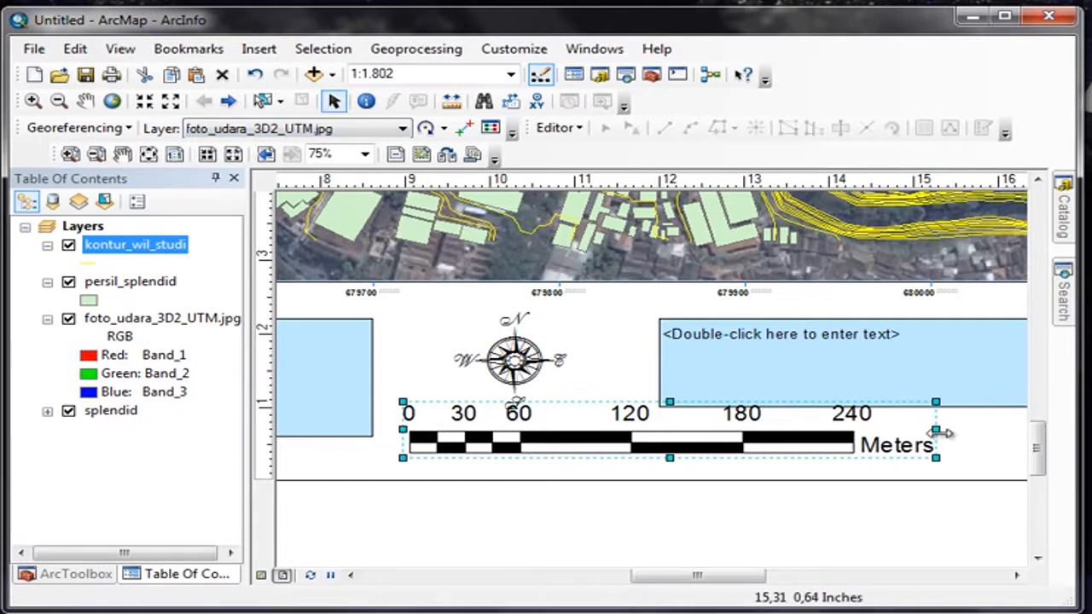
drag(936, 430, 915, 438)
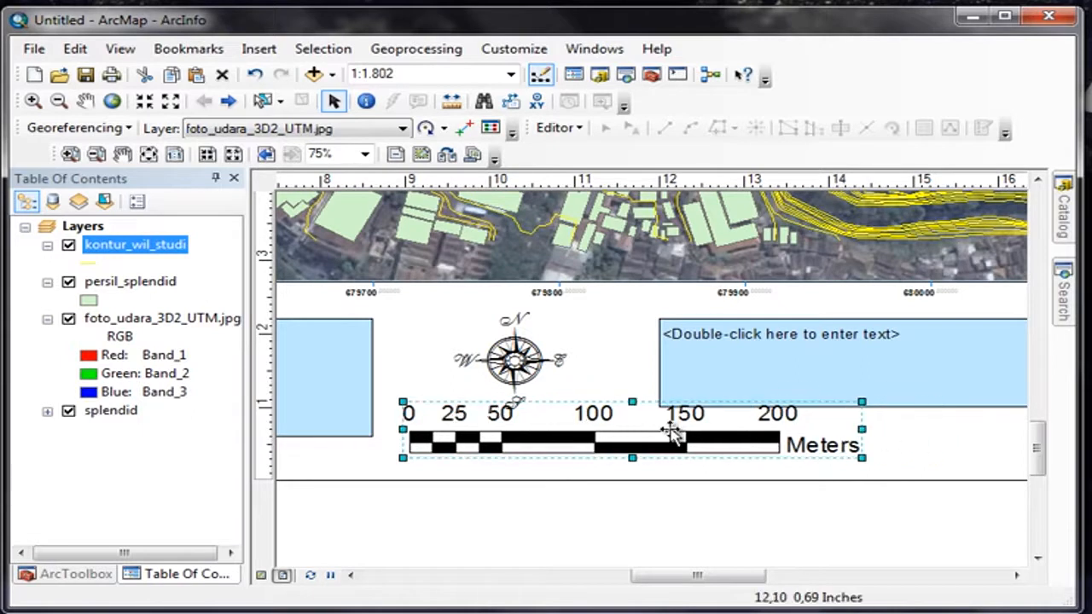
drag(655, 438, 630, 446)
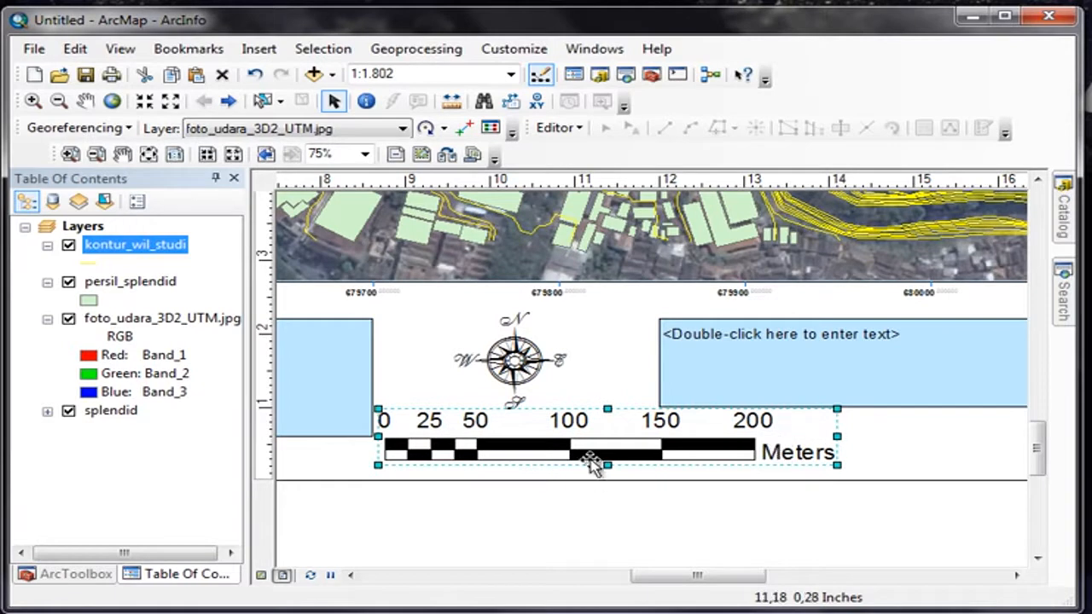
drag(590, 449, 601, 454)
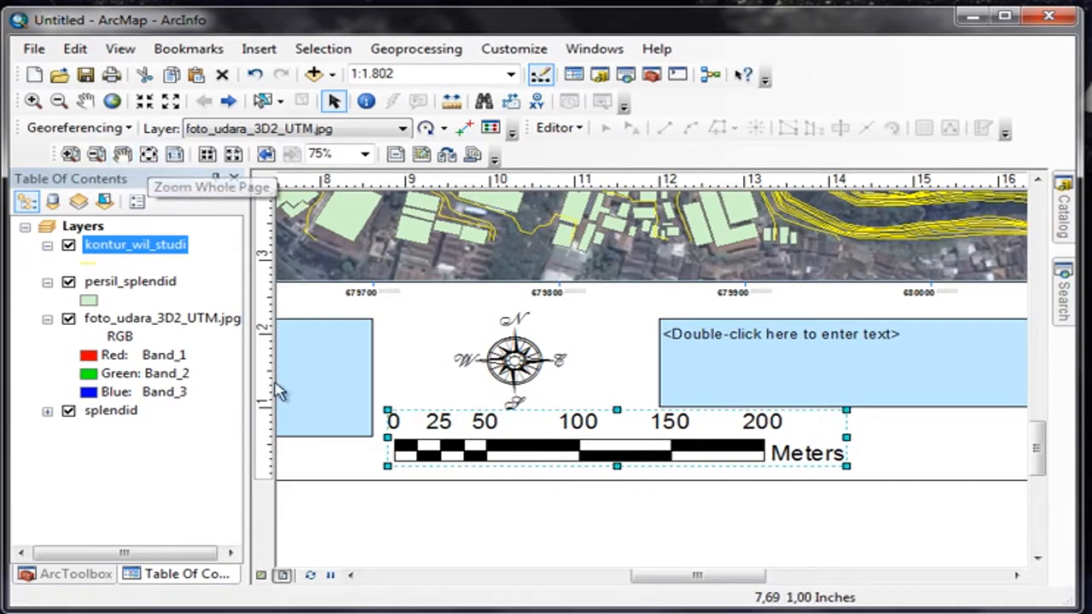
Step: Narrow the Keterangan legend to about 7 inches and the text box to about 6.4 inches by moving their inner edges outward
click(148, 154)
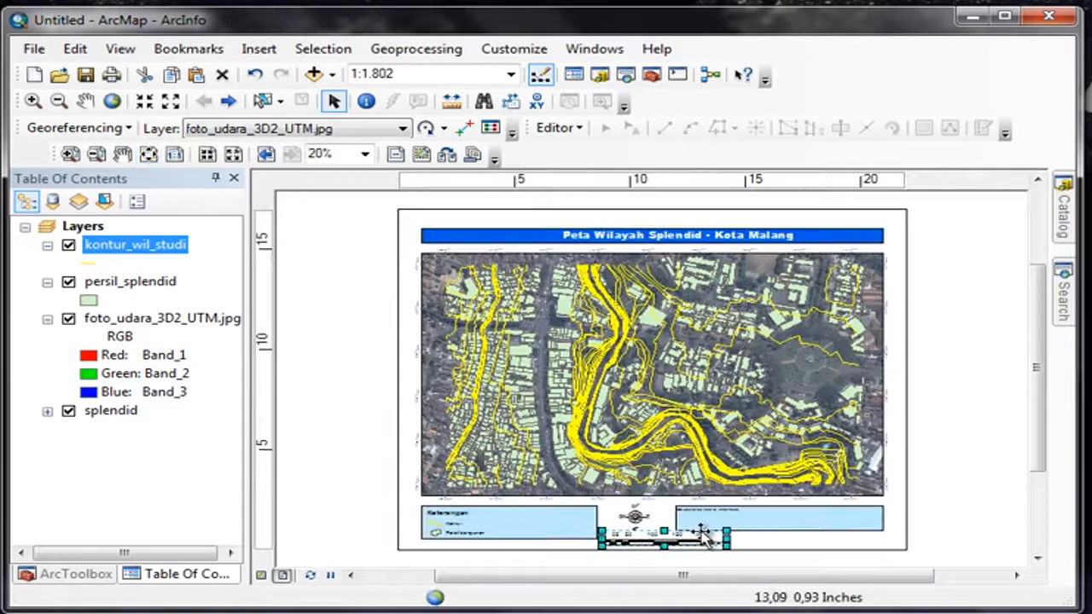
drag(595, 521, 583, 522)
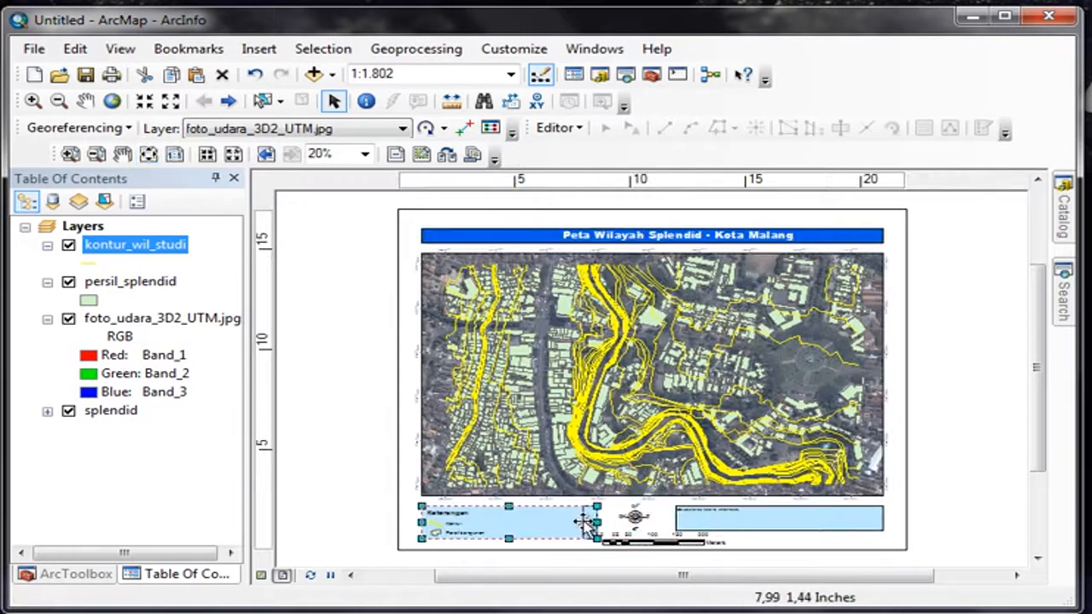
click(736, 518)
drag(675, 517, 764, 512)
Step: Shift the north arrow about 1 inch to the right so it sits centred above the scale bar
click(636, 516)
drag(636, 516, 662, 518)
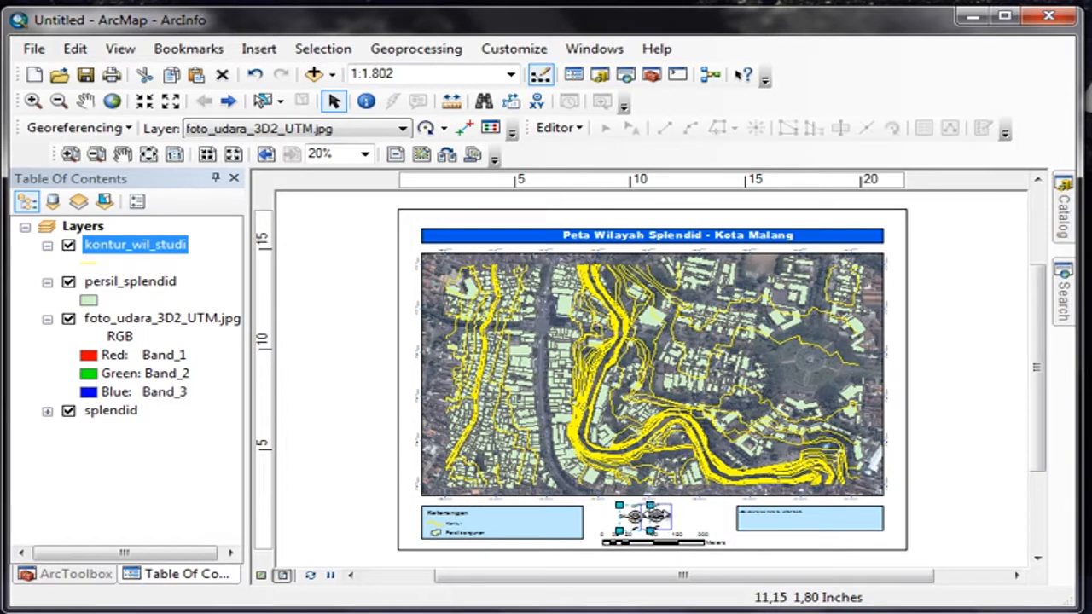
click(942, 514)
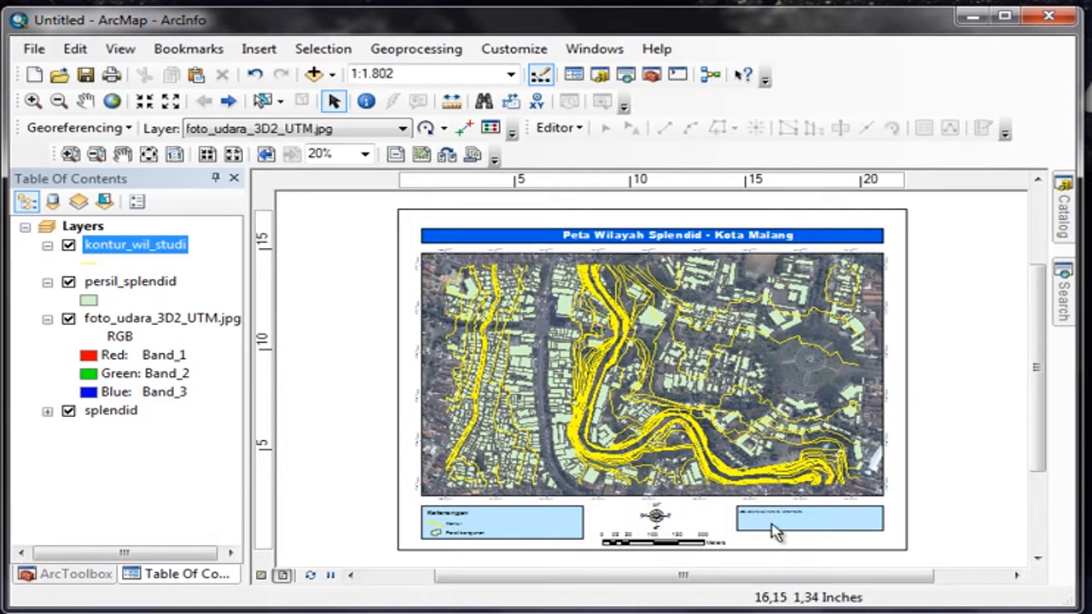
click(655, 516)
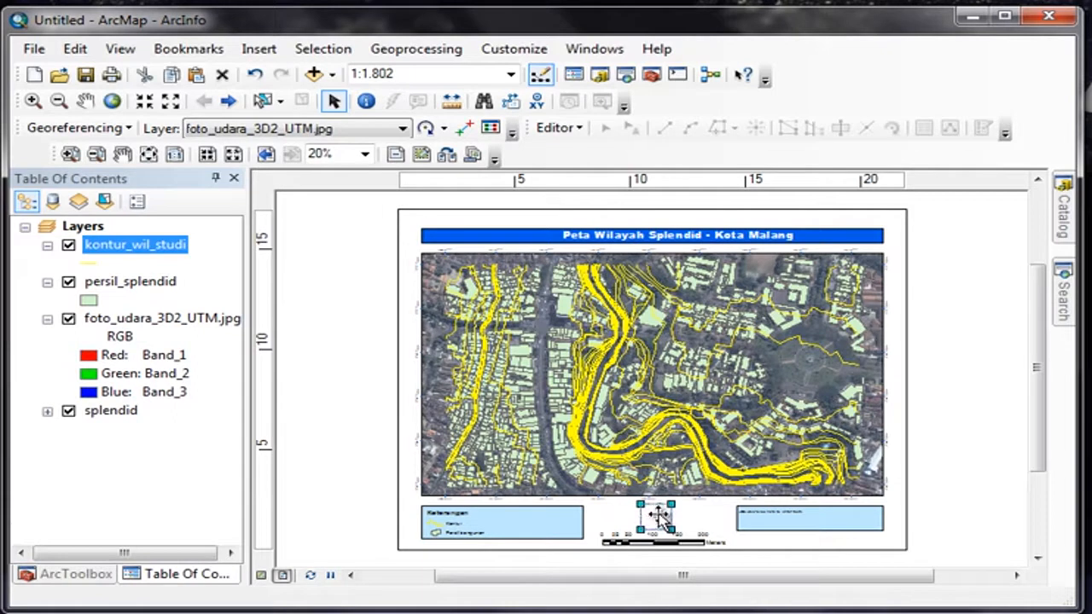
click(954, 506)
Step: Make the text box taller by lowering its bottom edge to about the level of the scale bar
click(841, 529)
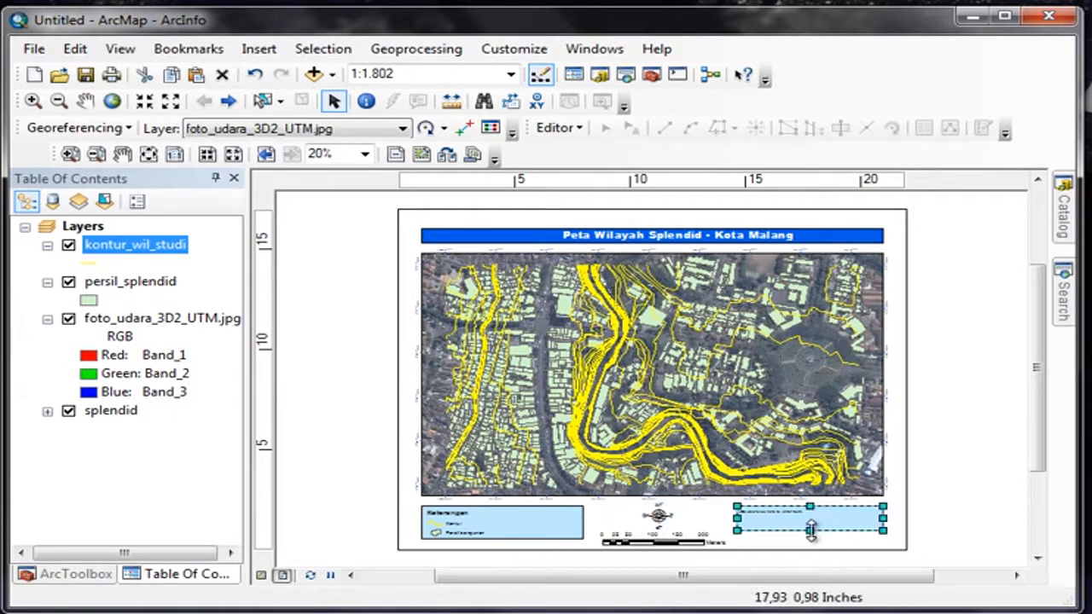
drag(810, 530, 811, 543)
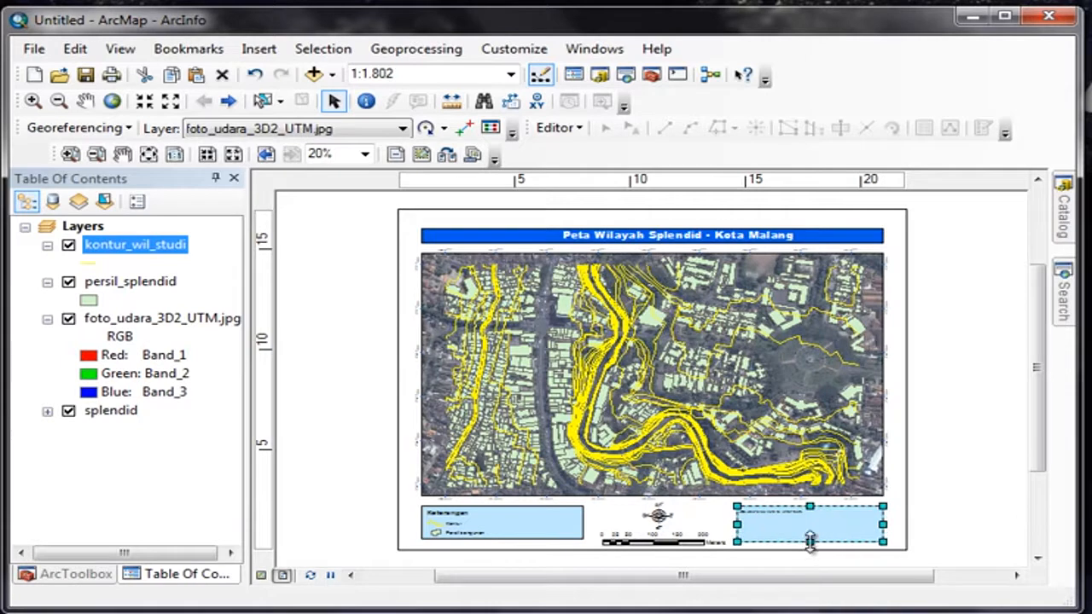
click(937, 499)
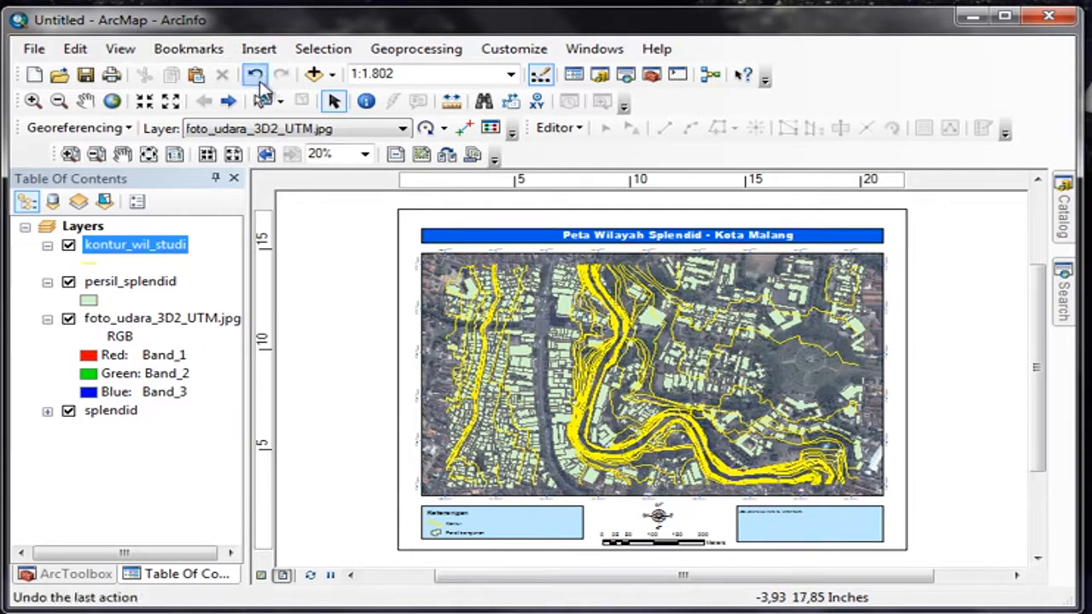
Step: Insert the photoku picture from the Pictures library and shrink it to fit inside the text box at its left end
click(257, 51)
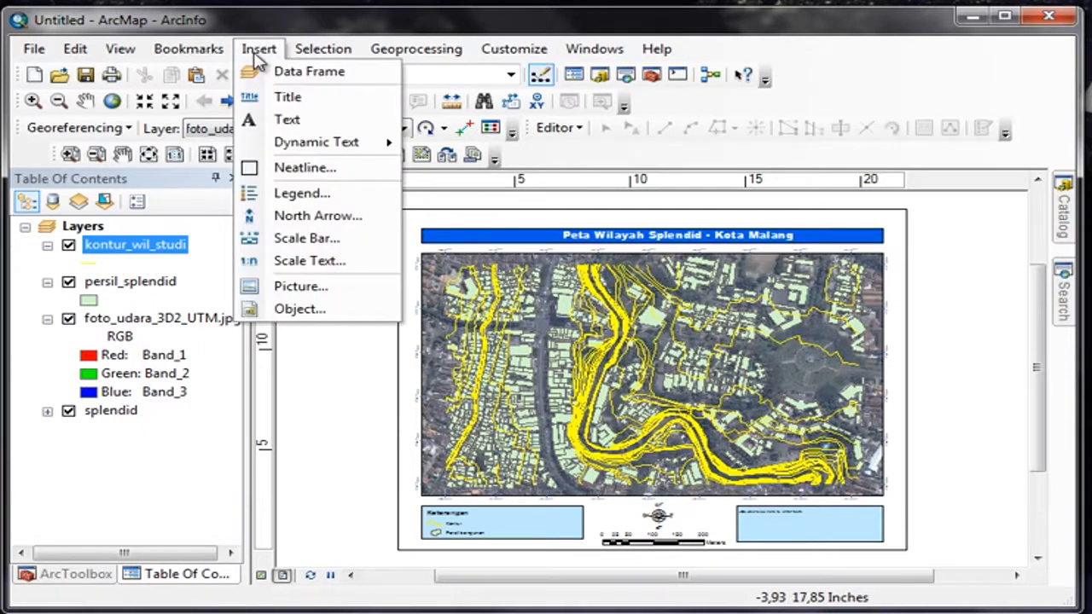
click(316, 289)
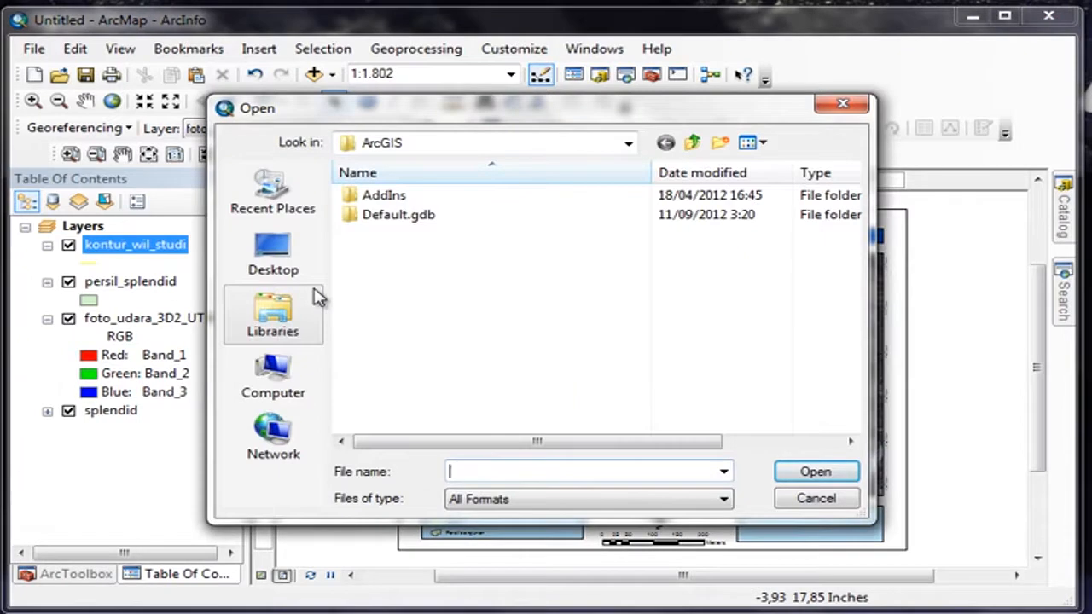
click(270, 308)
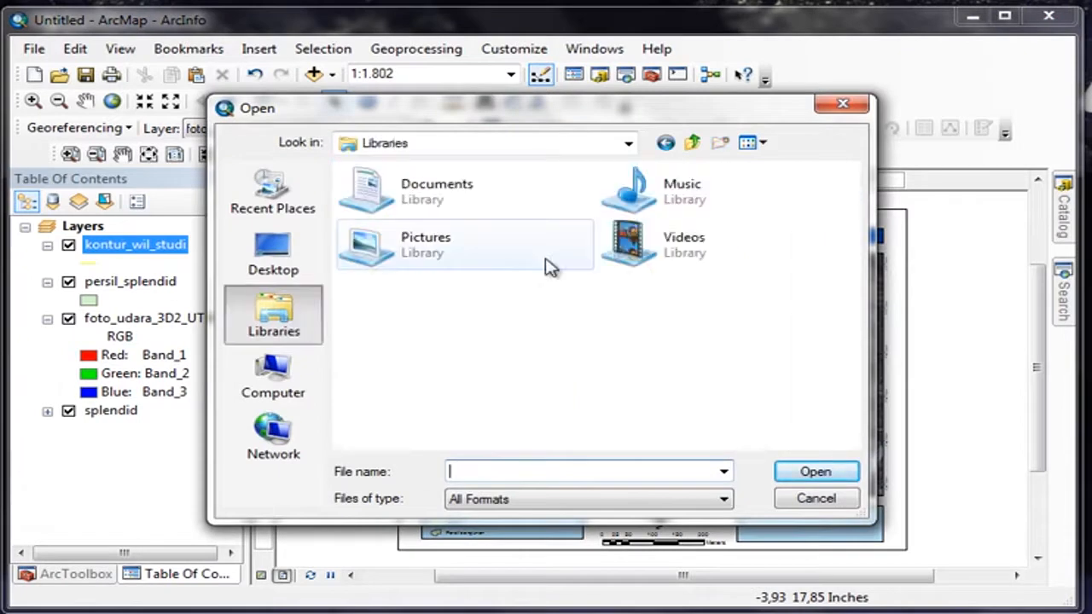
double_click(425, 257)
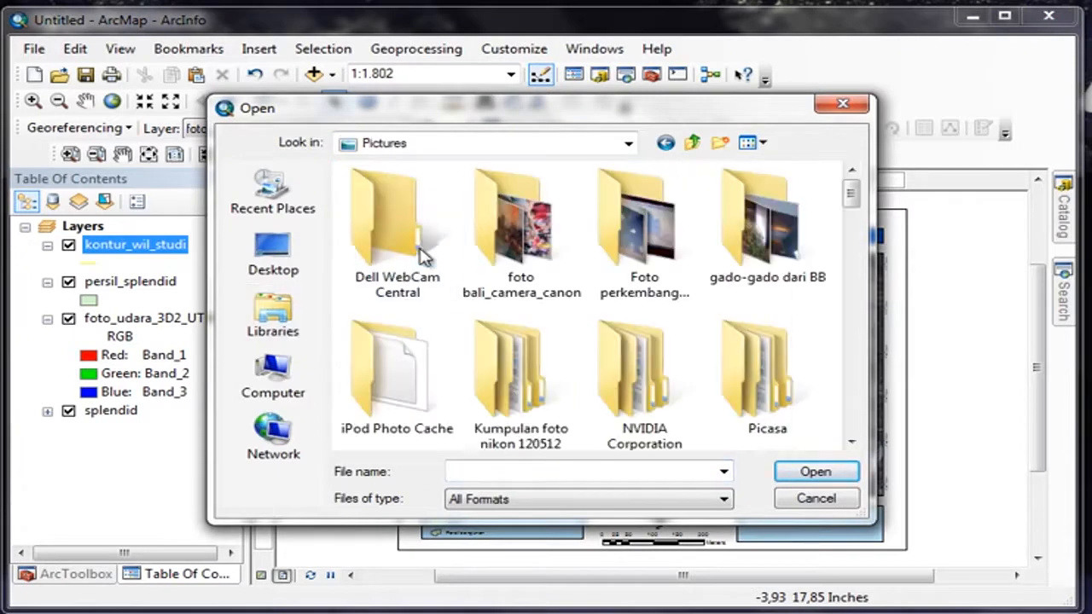
drag(854, 191, 850, 402)
click(644, 363)
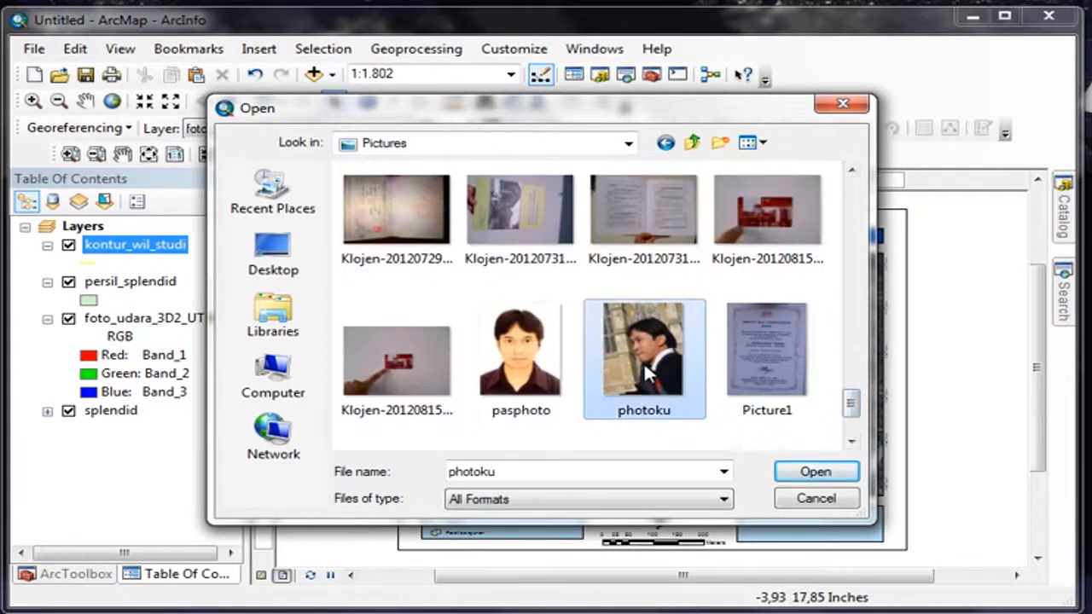
click(816, 472)
drag(639, 360, 767, 446)
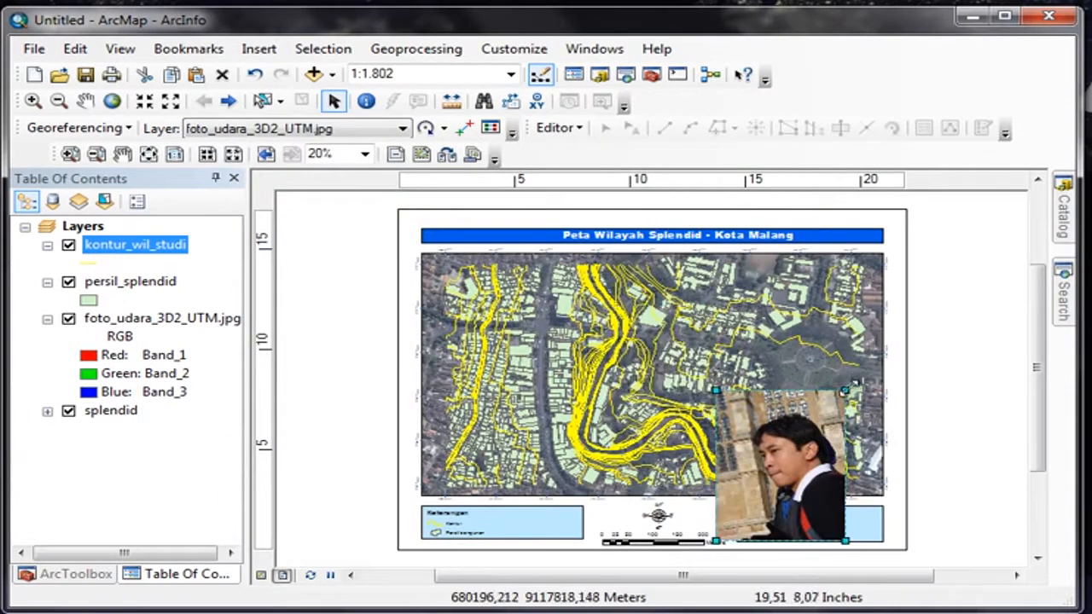
drag(742, 523, 767, 510)
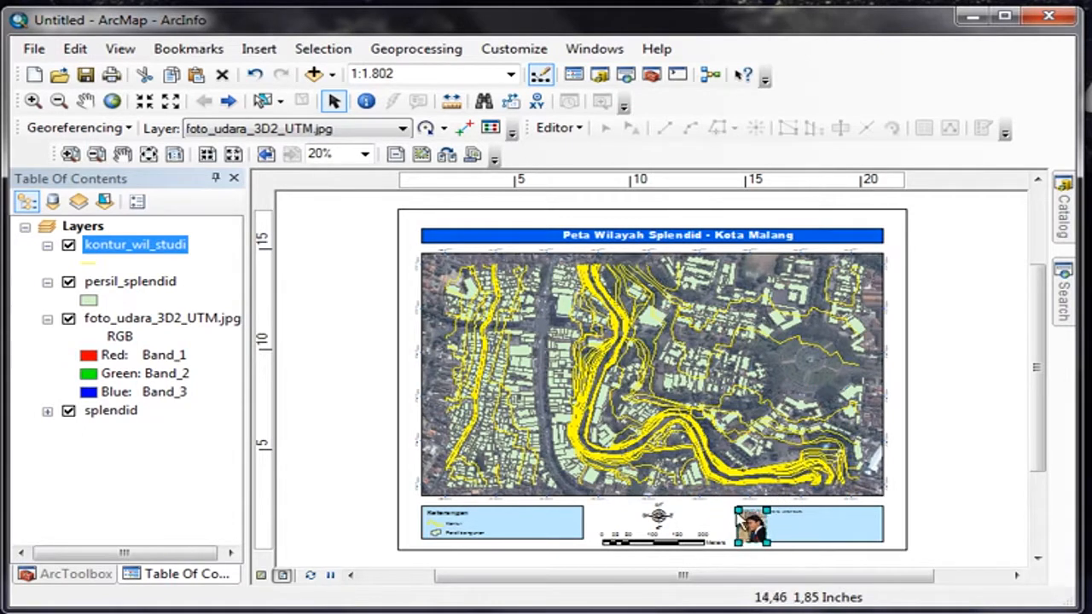
Step: Move the placeholder text clear of the photo and replace it with "Proyeksi : UTM 49S", "Datum : WGS 1984" and a "Pambuat Peta:" line with the map maker's name
click(73, 156)
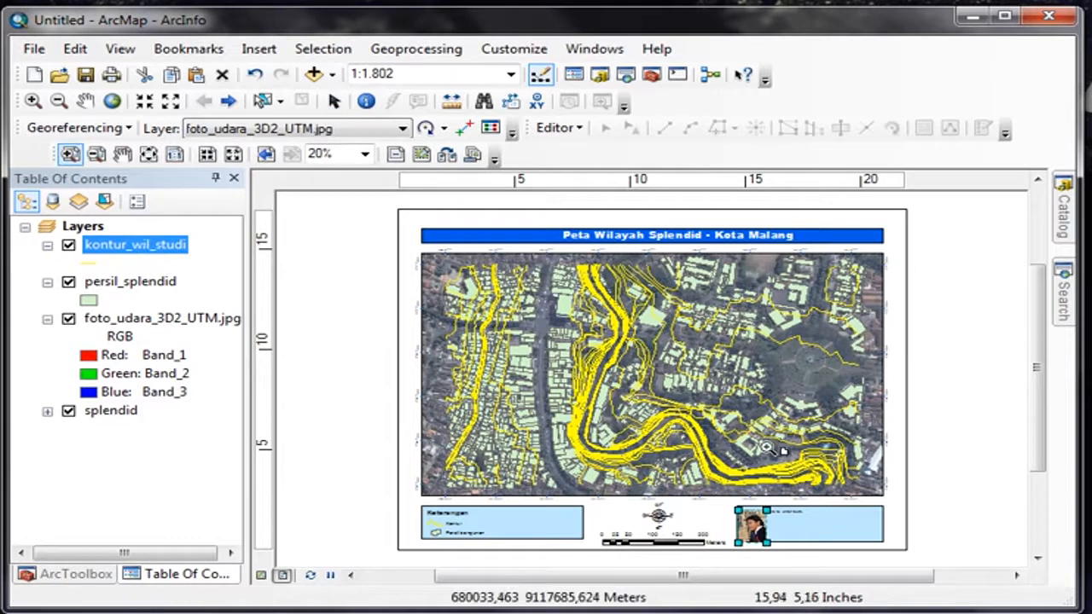
drag(898, 562, 700, 482)
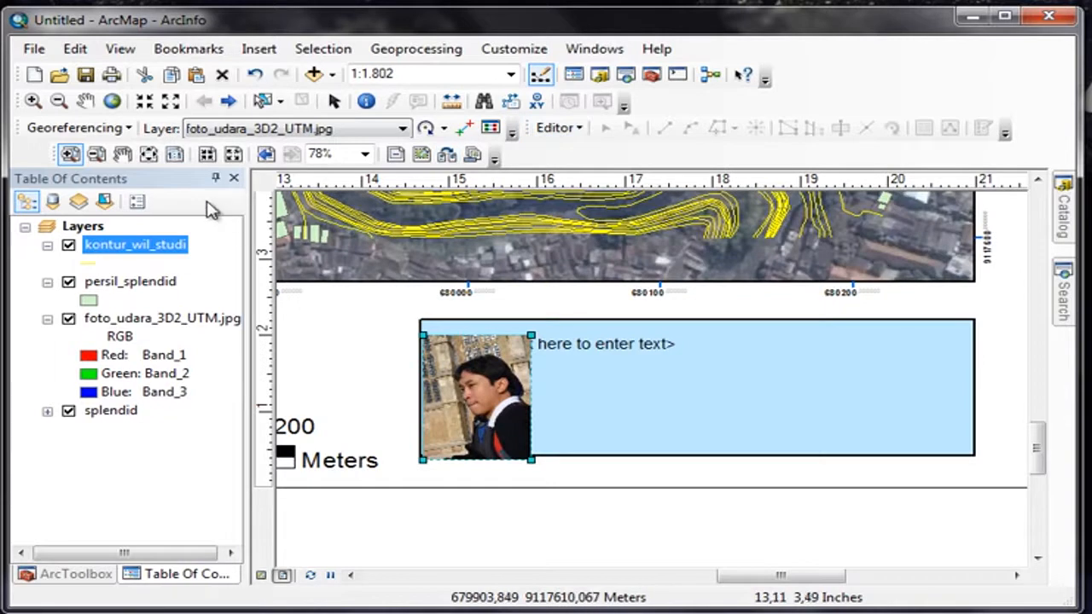
click(332, 102)
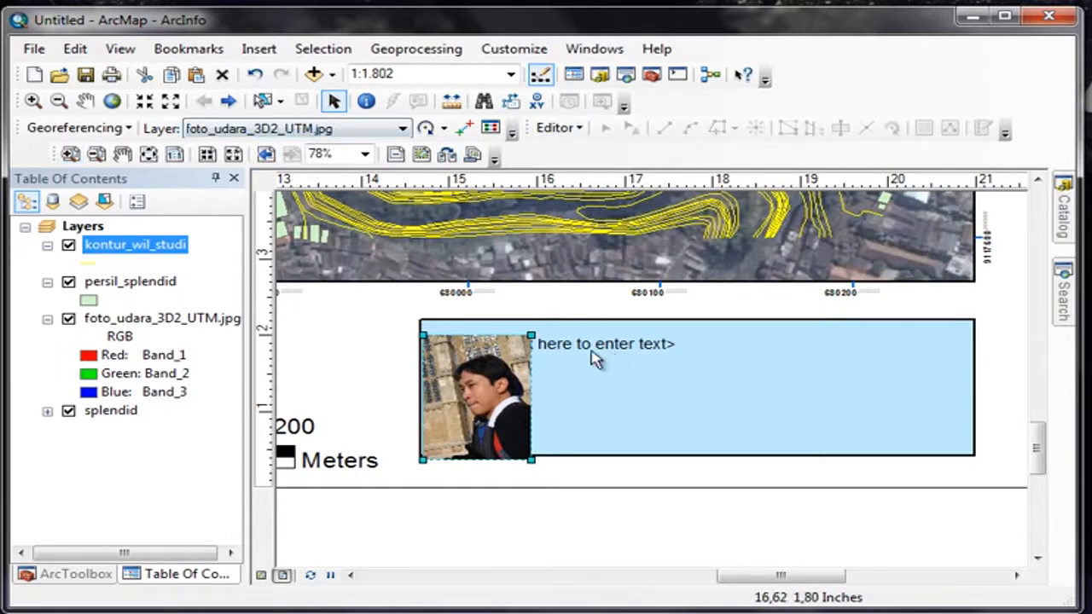
drag(592, 349, 731, 346)
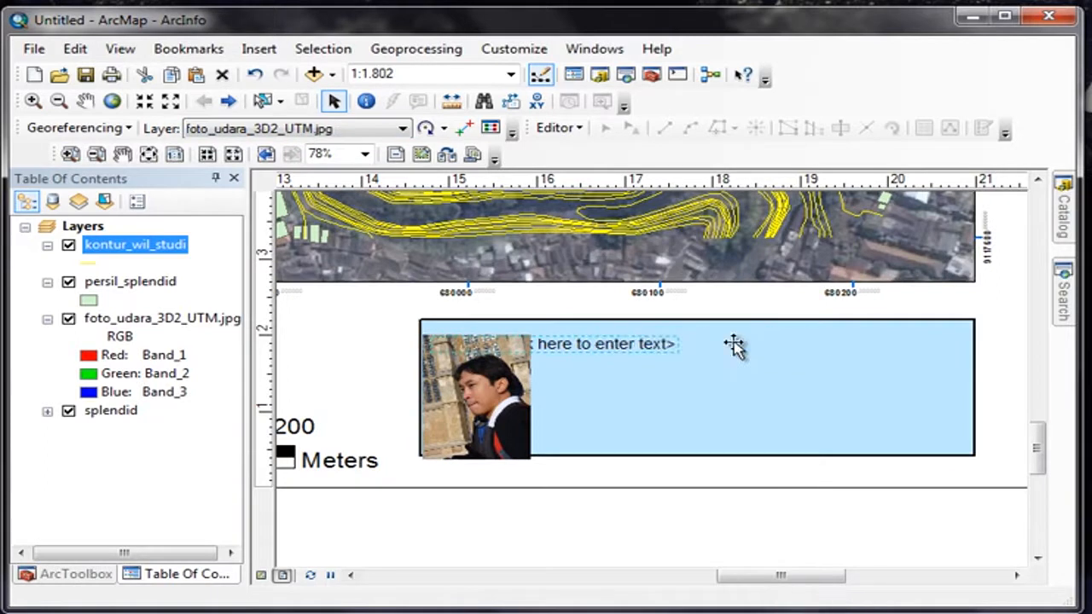
double_click(727, 345)
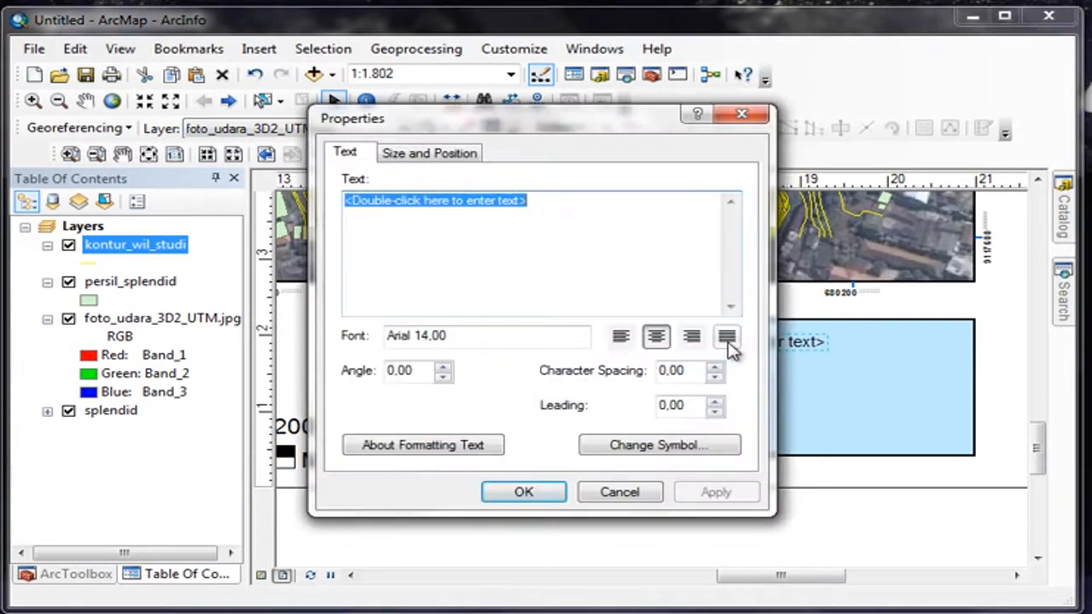
text(Proyeksi : UTM 49S)
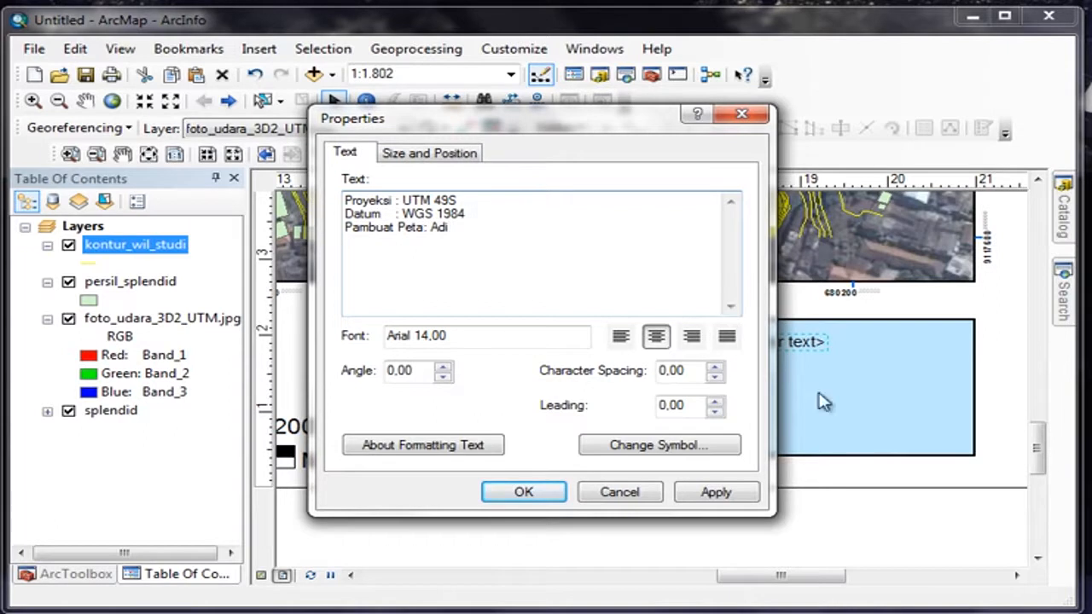
click(528, 495)
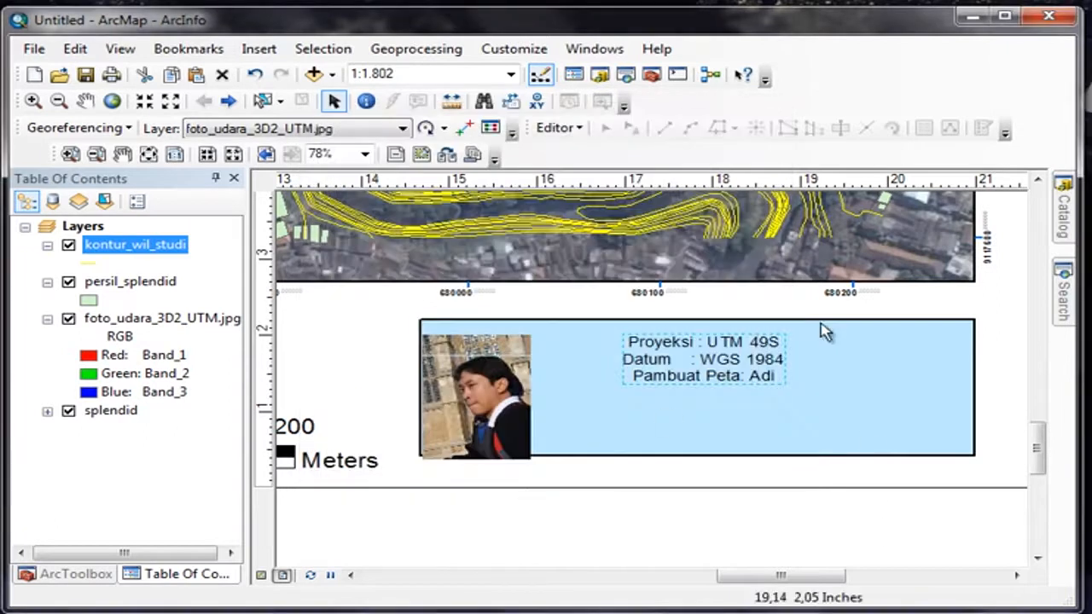
Step: Lower the three-line text about 0.5 inch beside the photo and nudge the photo up and right so it sits fully inside the box
drag(711, 354, 686, 401)
drag(493, 417, 504, 402)
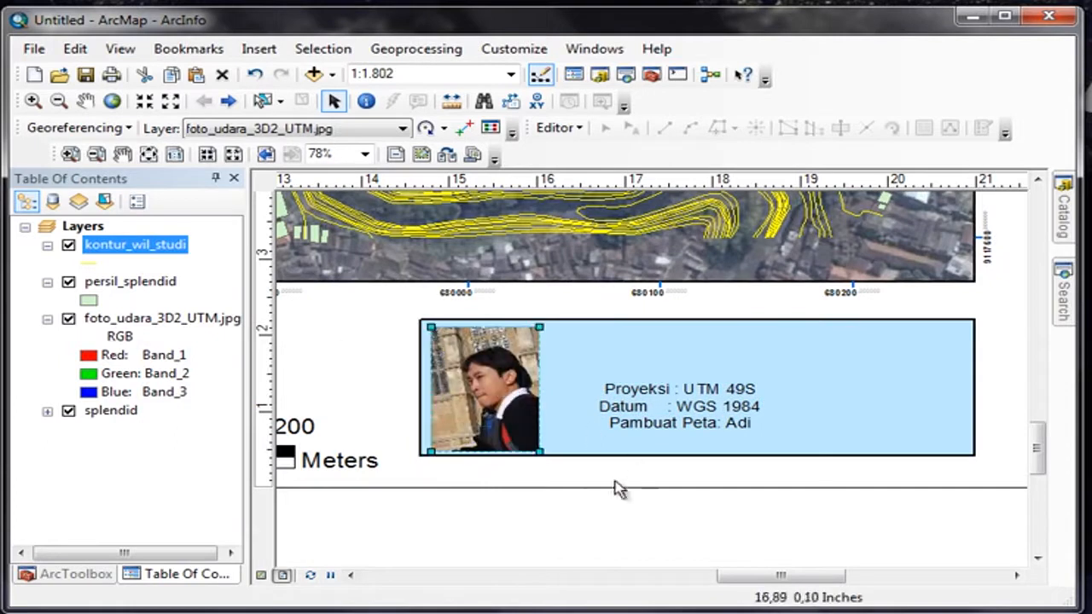
click(149, 154)
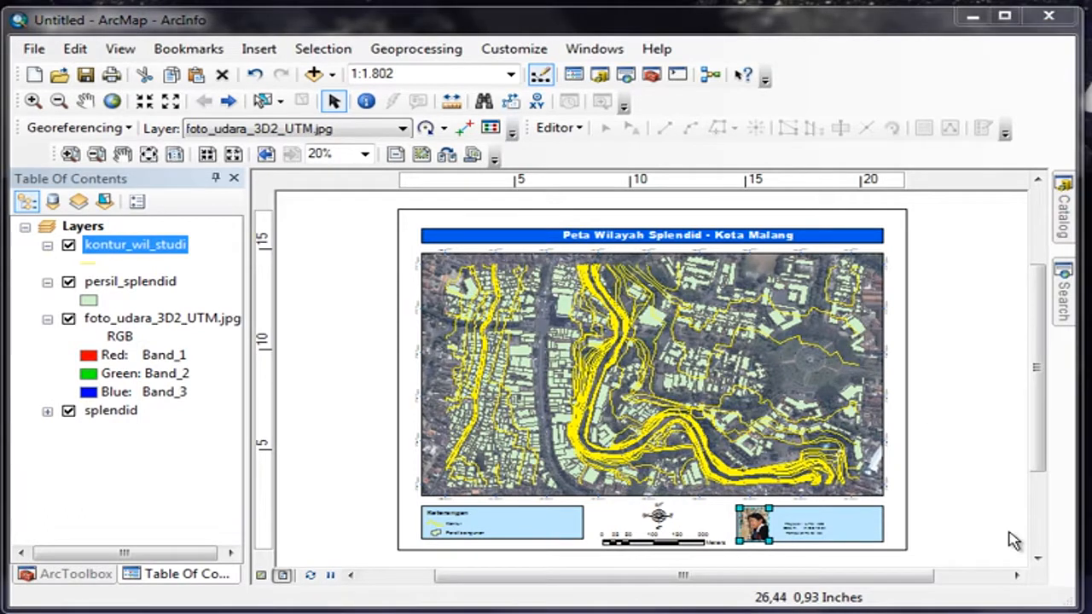
click(925, 332)
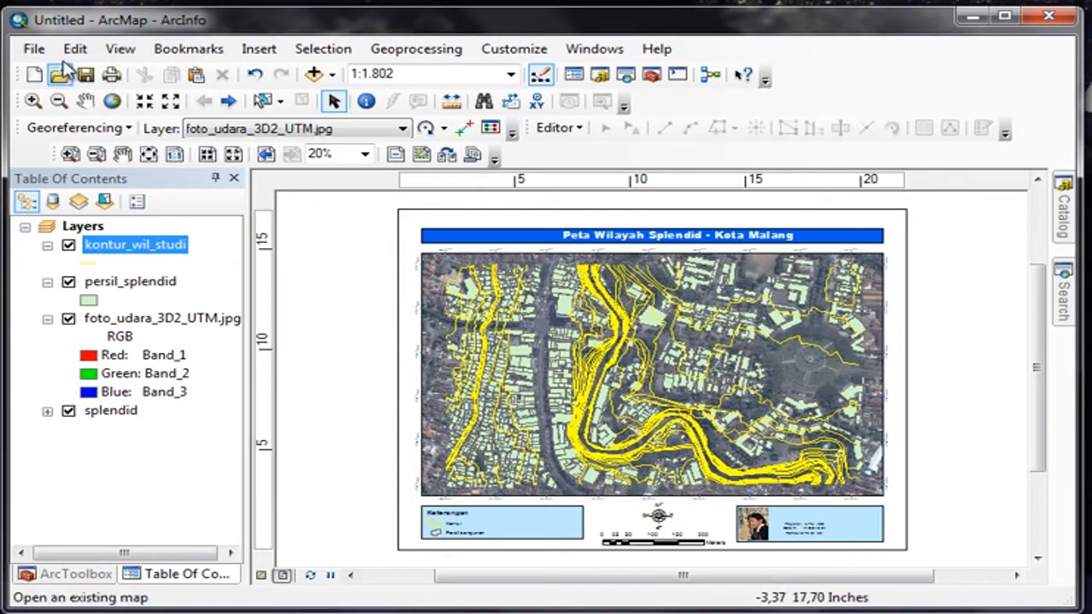
Step: Set up printing with the doPDF v7 printer, landscape printer paper and map elements scaled proportionally to changes in page size
click(34, 51)
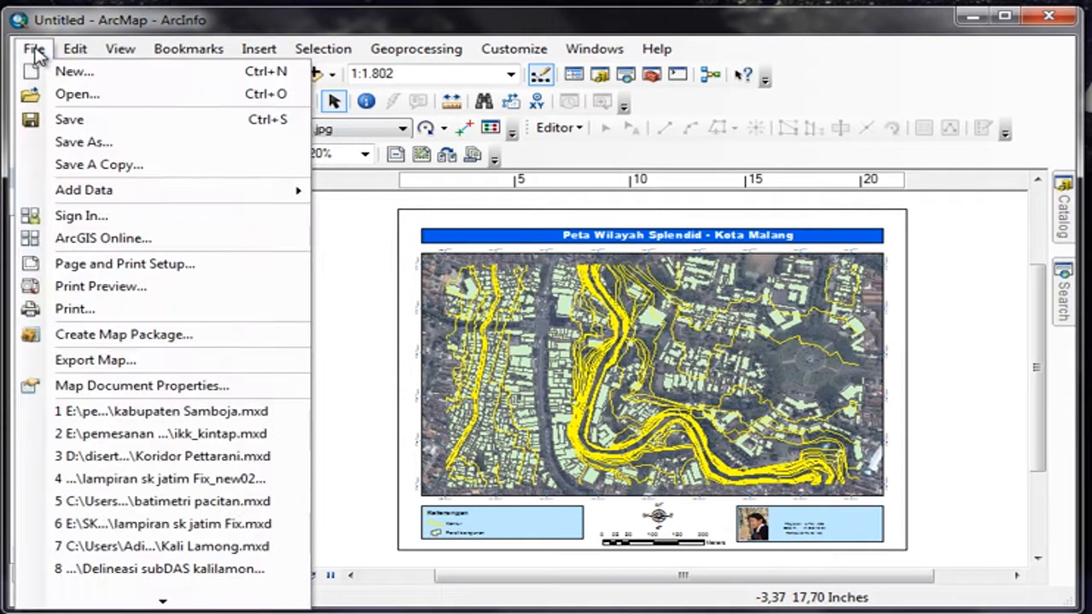
click(85, 309)
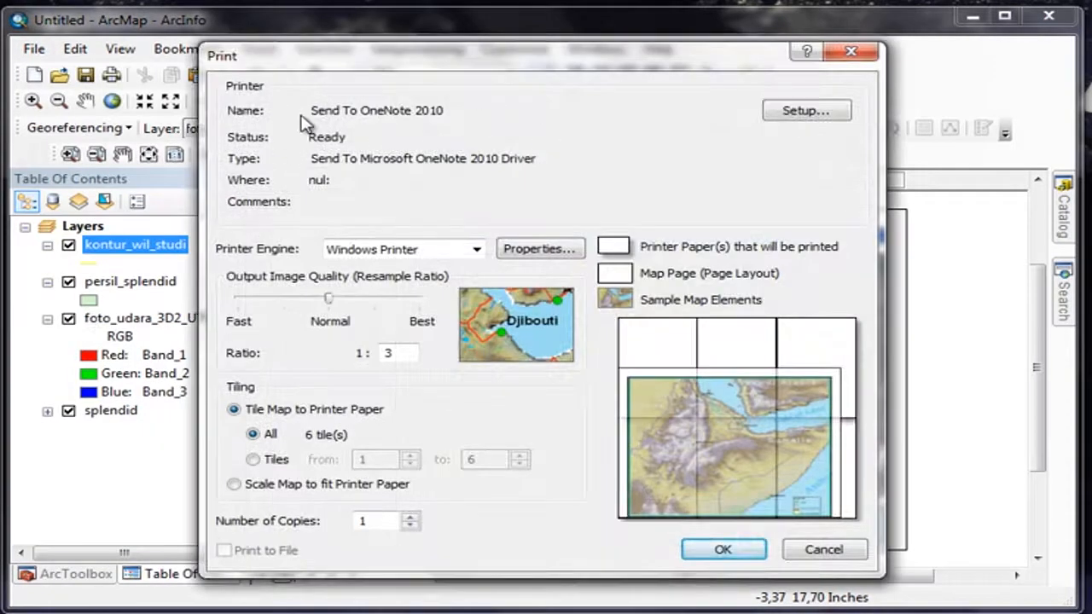
click(821, 116)
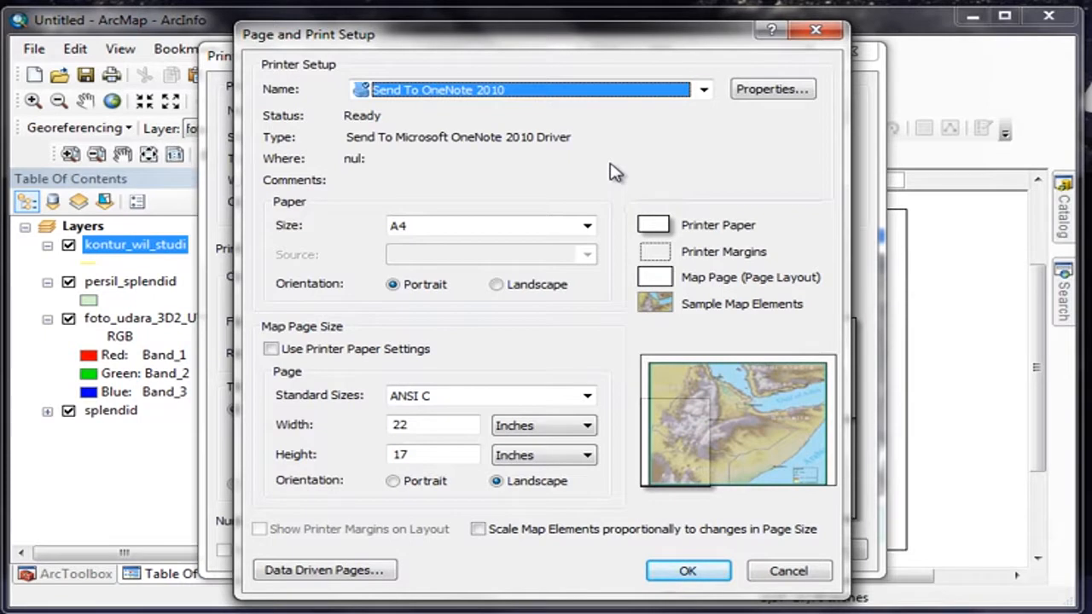
click(704, 89)
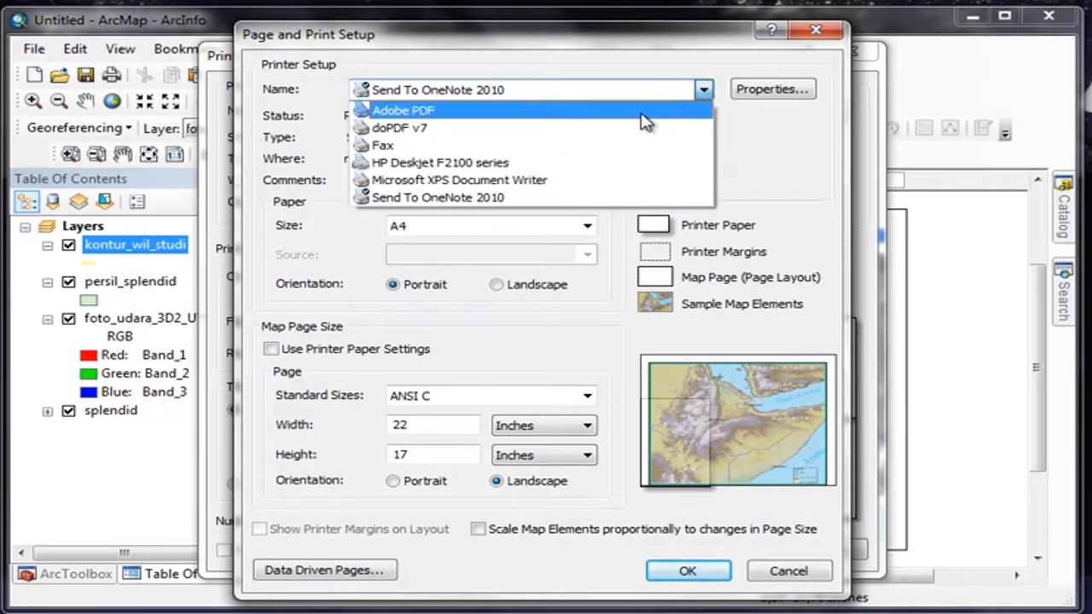
click(414, 129)
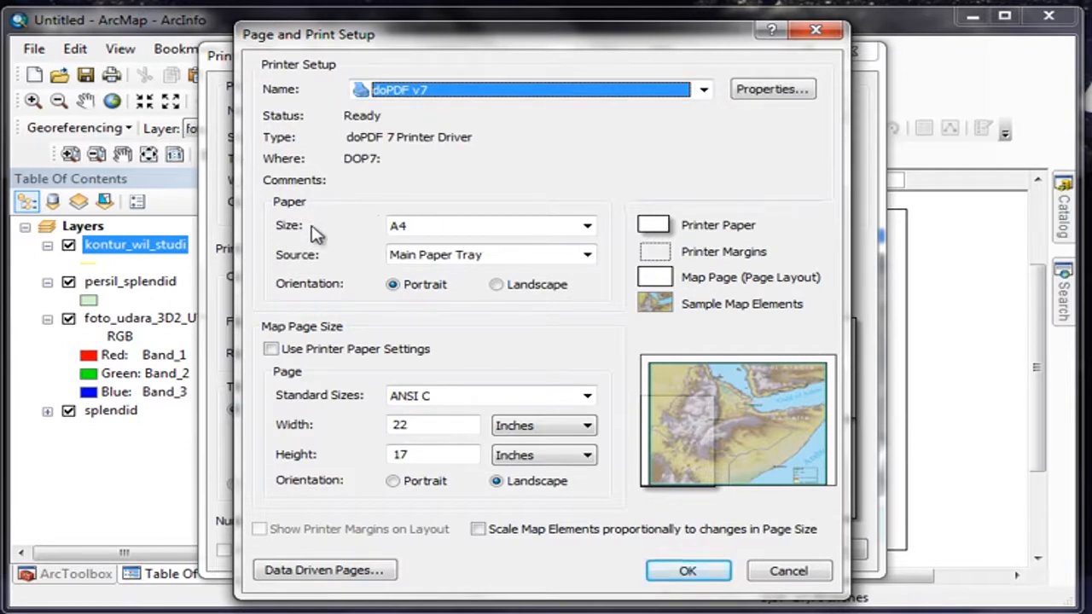
click(481, 535)
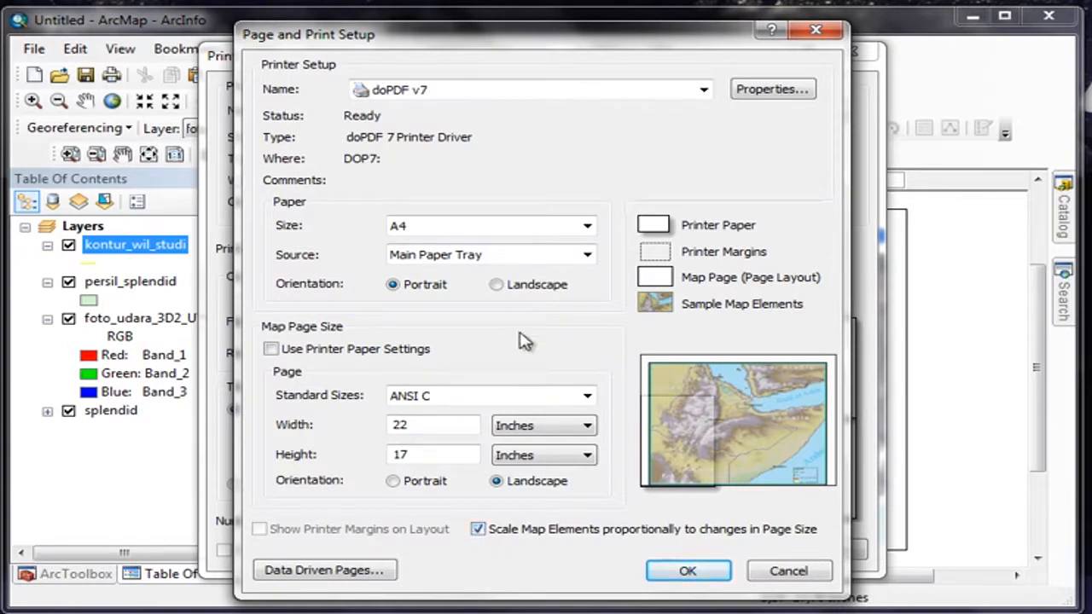
click(497, 285)
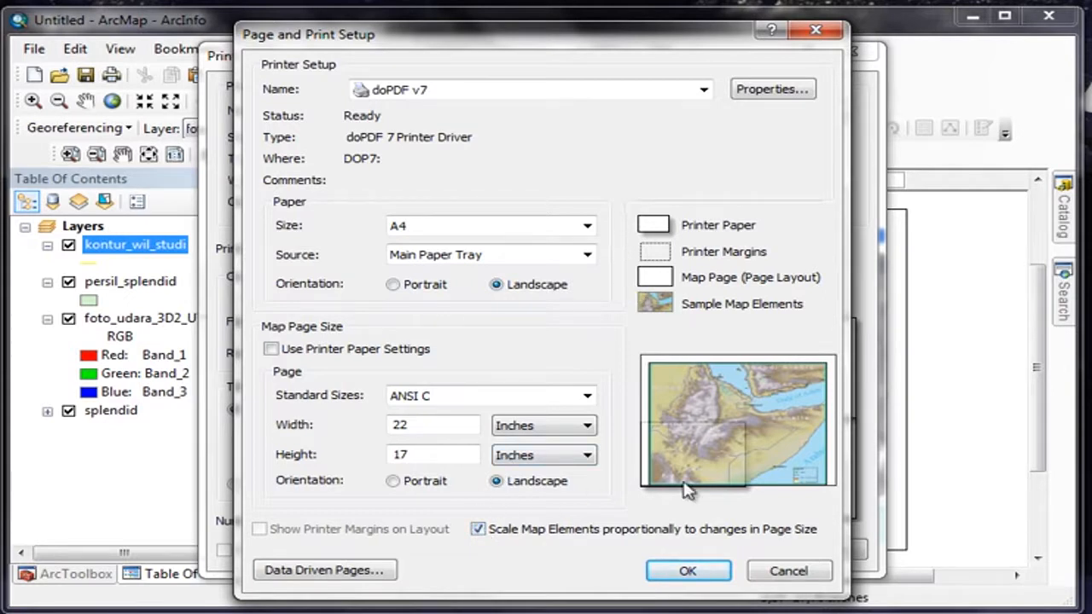
click(688, 572)
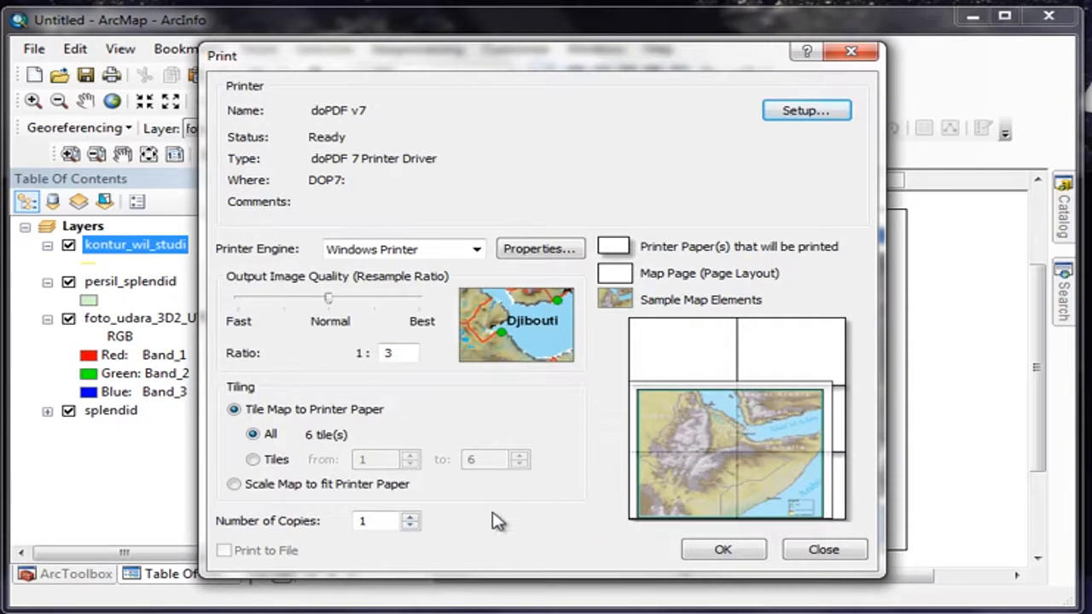
Step: Scale the map to fit the printer paper and send the print job
click(234, 484)
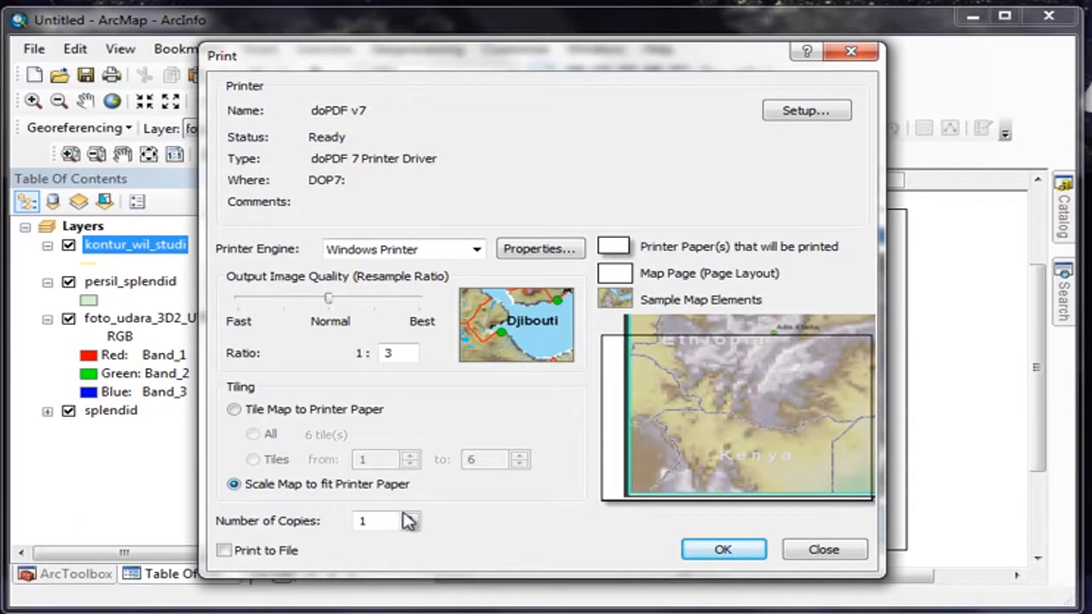
click(226, 551)
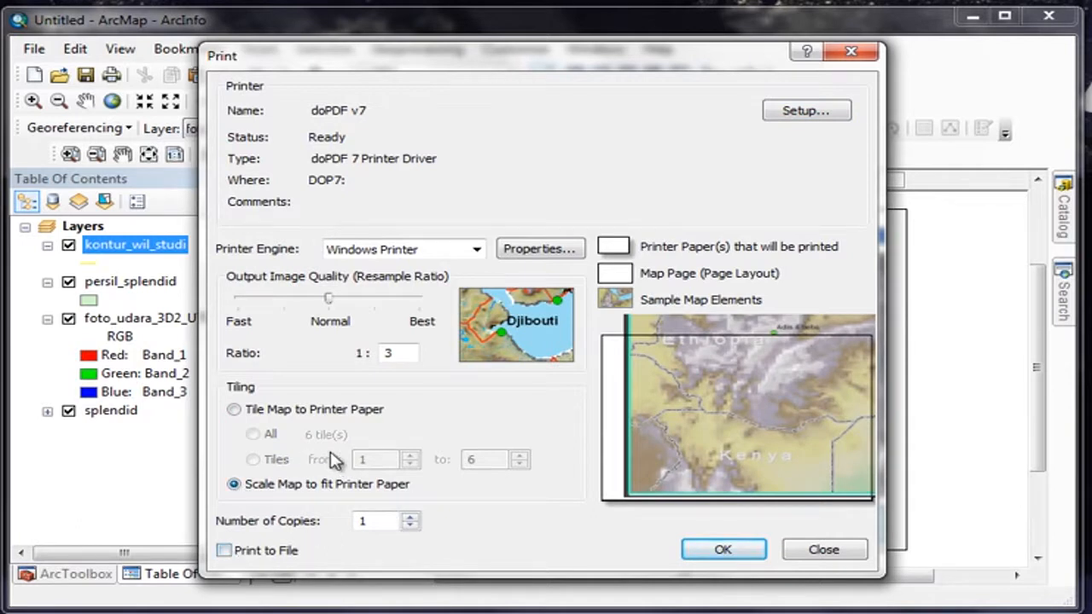
click(723, 550)
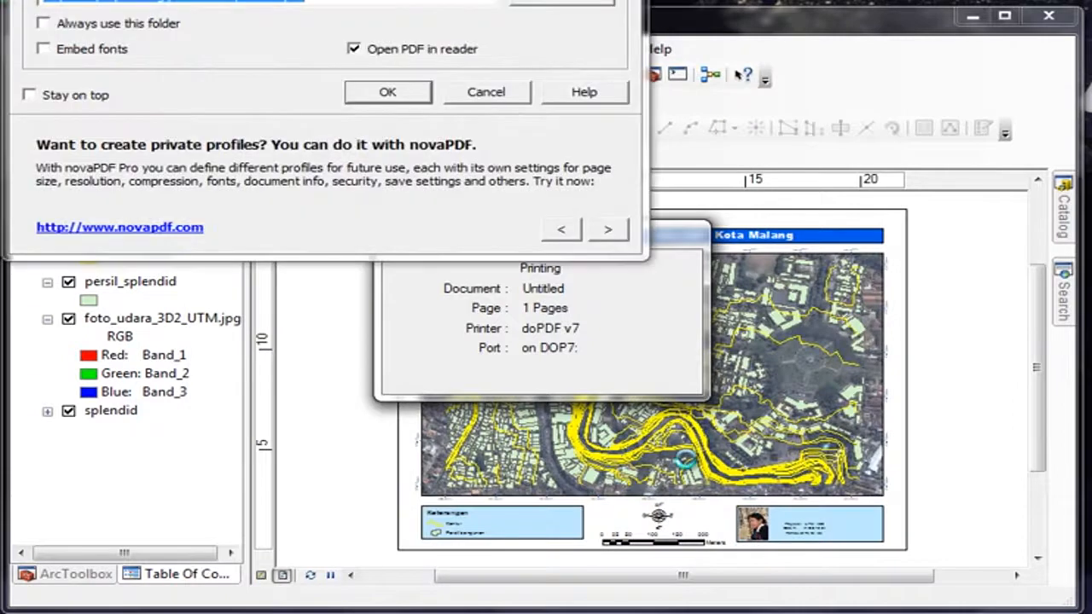
Step: Save the printed PDF to the Desktop as Kota Malang
drag(344, 0, 351, 81)
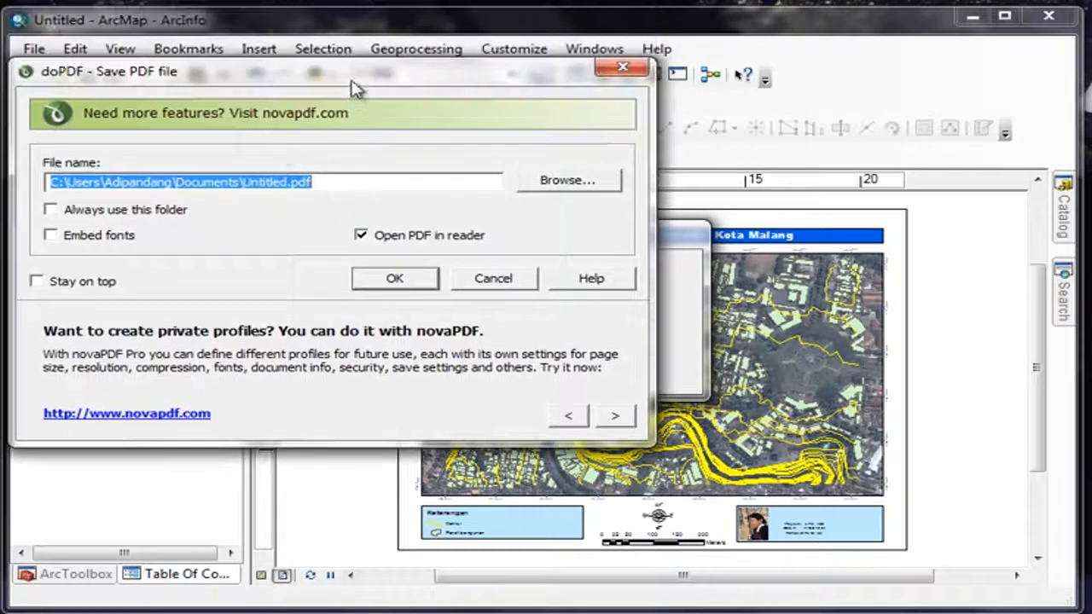
click(547, 195)
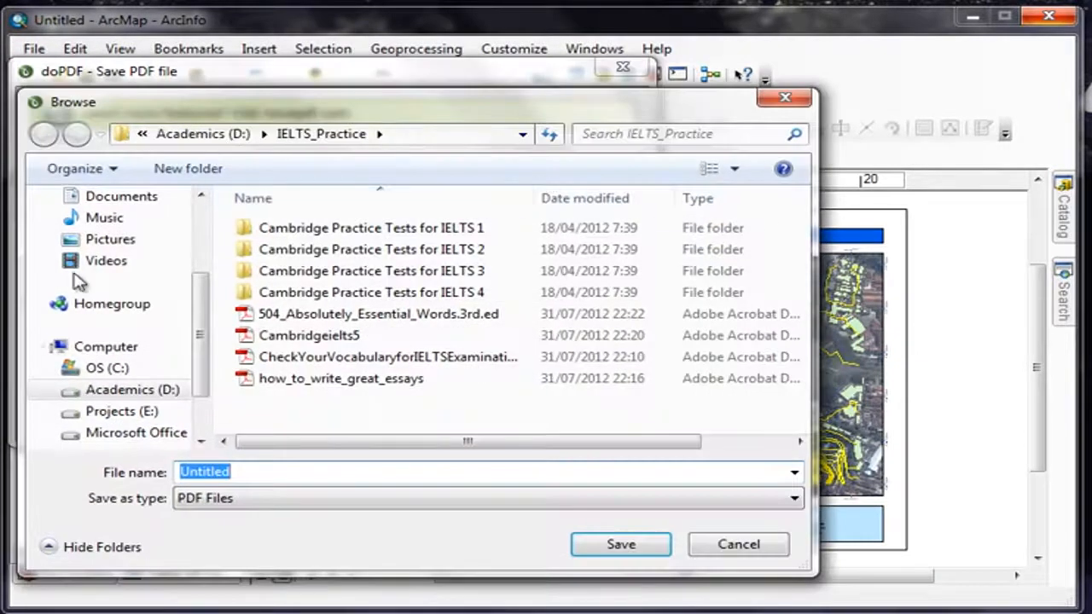
drag(198, 341, 202, 213)
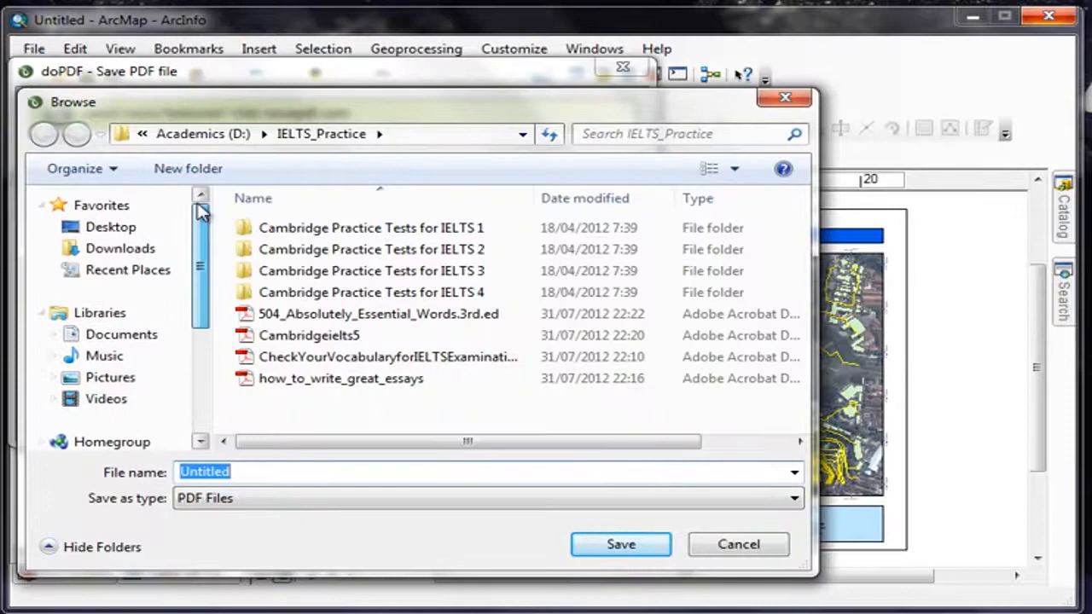
click(137, 229)
click(376, 472)
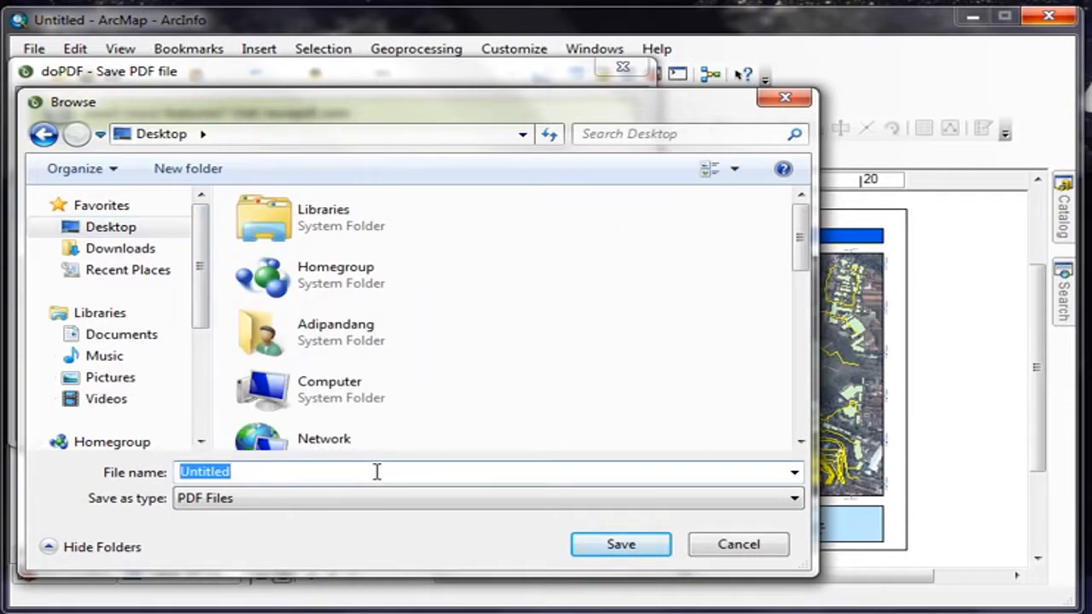
text(Kota Malang)
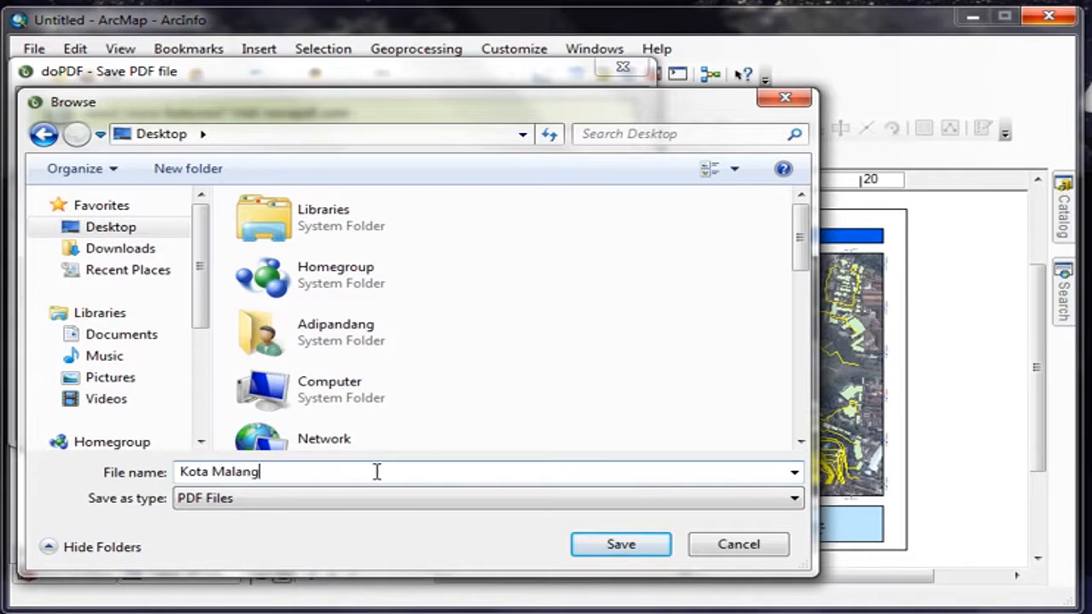
click(606, 544)
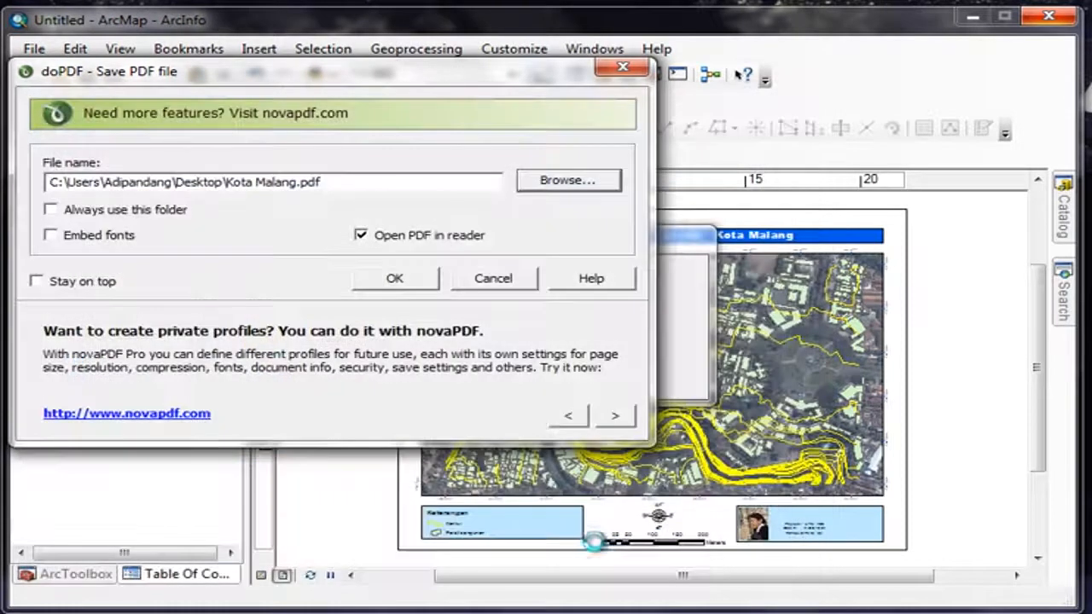
click(394, 279)
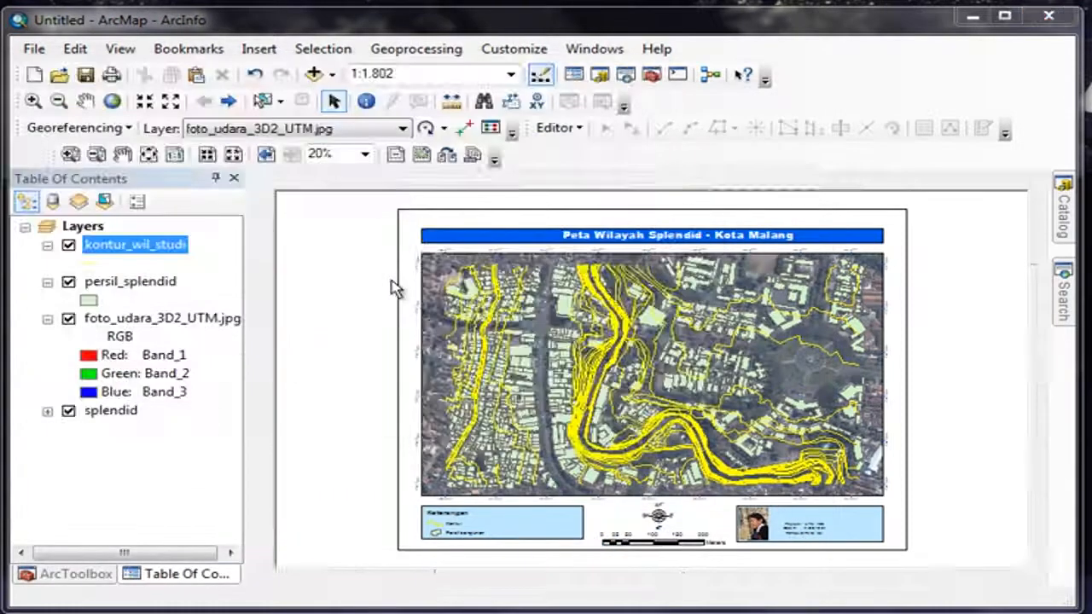